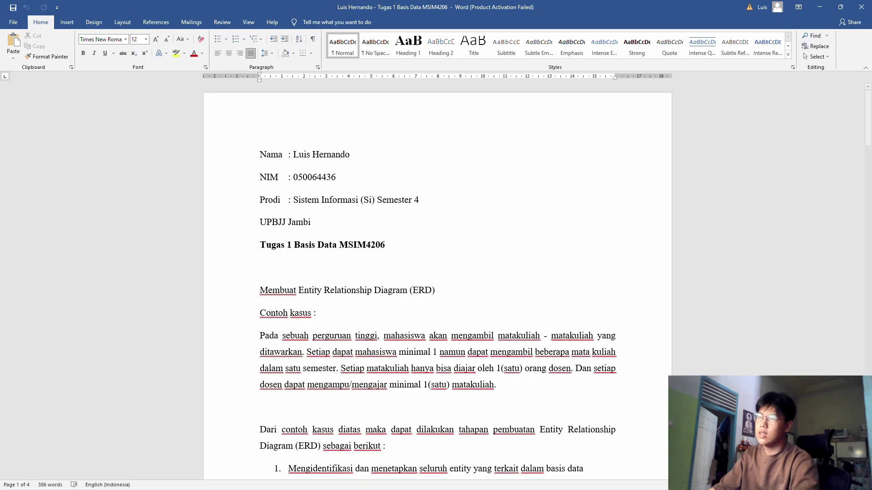
- Read the Contoh kasus description and the numbered ERD-building stages on the first page
scroll(437, 278, down, 2)
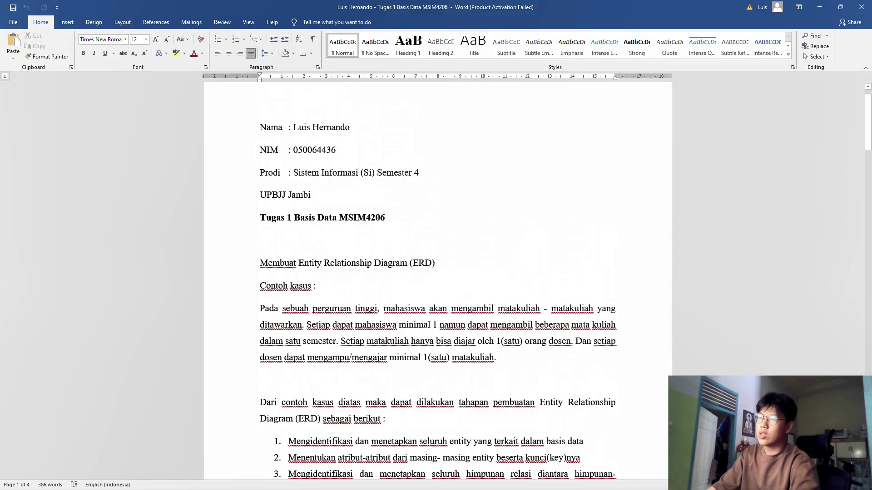
click(348, 309)
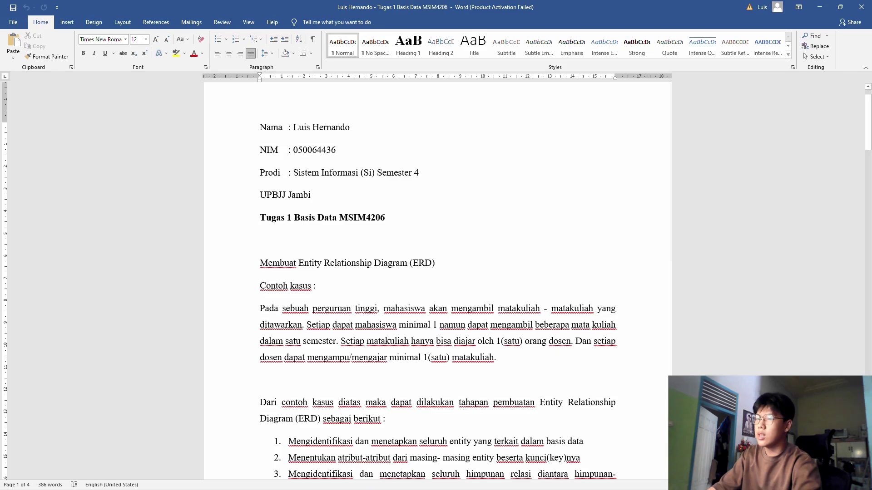
scroll(436, 282, down, 1)
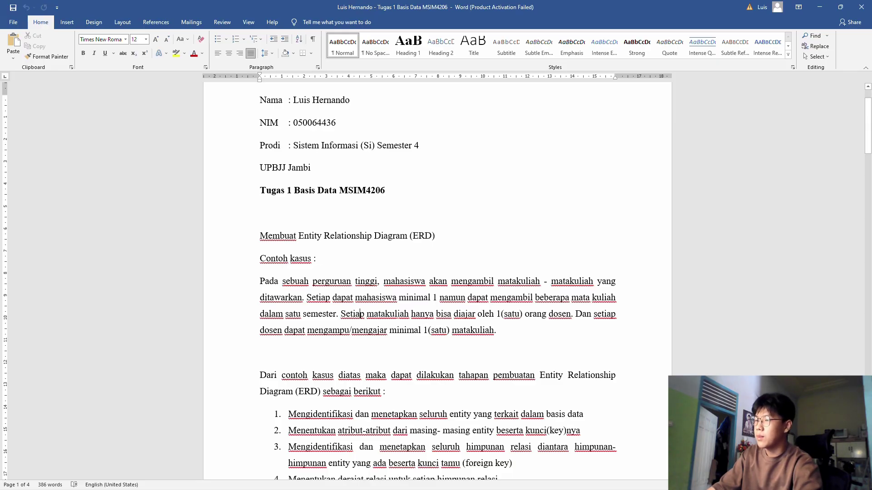
click(405, 314)
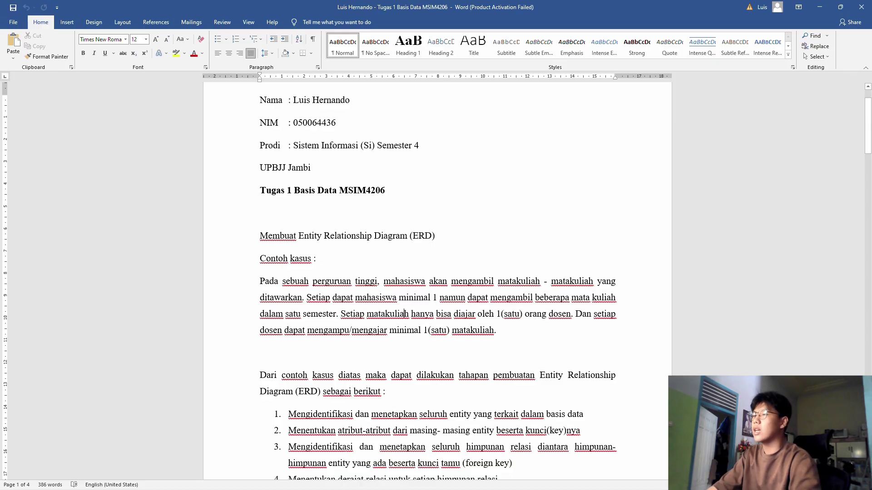
scroll(436, 272, down, 3)
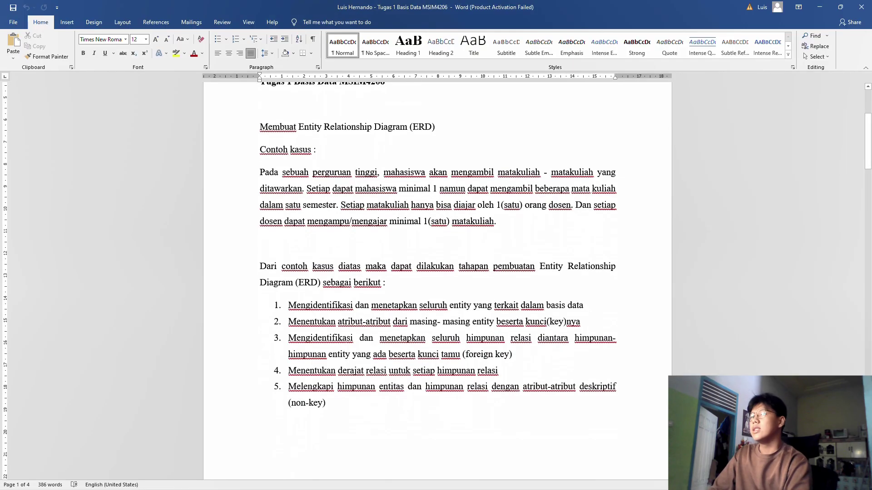
scroll(405, 150, down, 2)
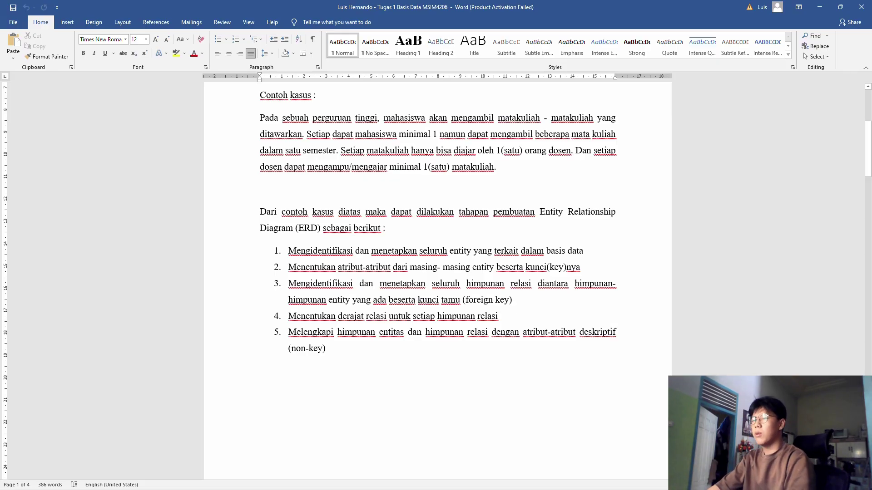
scroll(407, 150, down, 3)
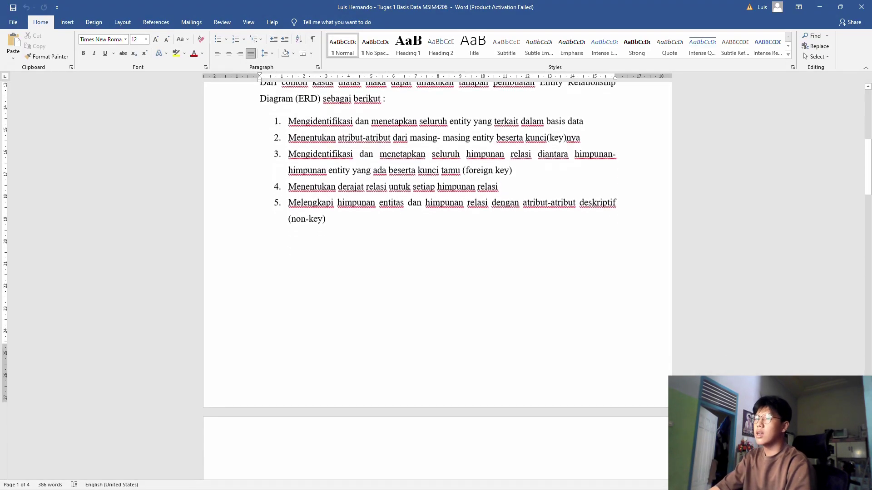
scroll(407, 150, up, 1)
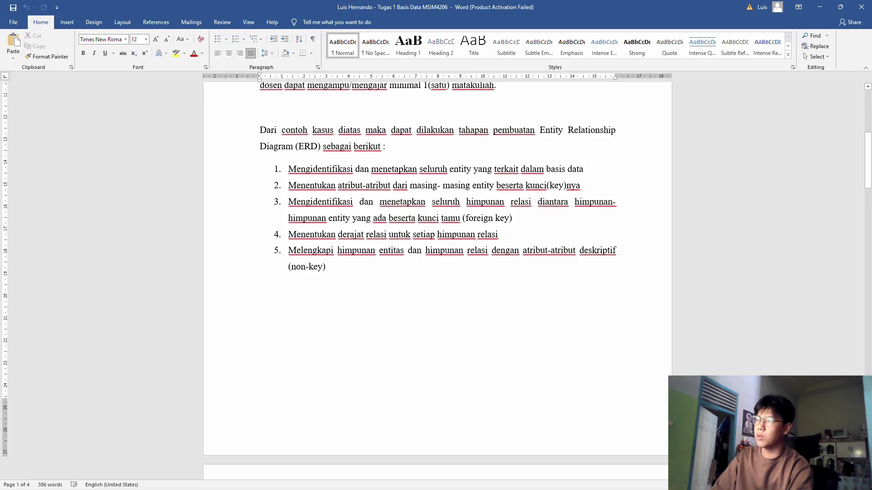
- Examine the Tahap 1 entity list, going through the Mahasiswa, Matakuliah and Dosen descriptions
scroll(410, 250, down, 10)
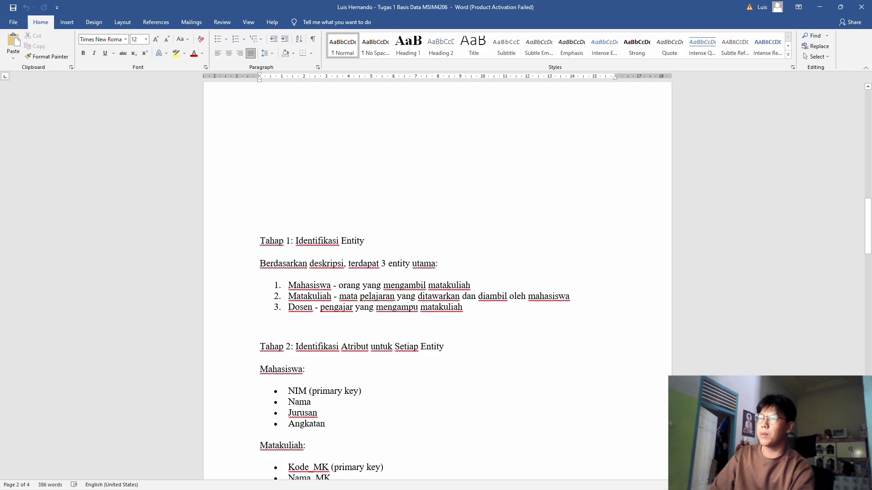
scroll(437, 272, up, 4)
scroll(438, 273, down, 4)
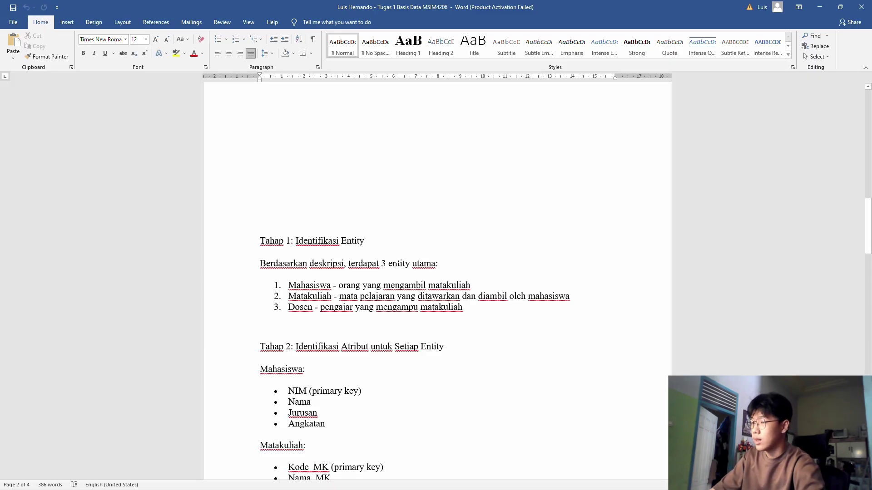
click(313, 295)
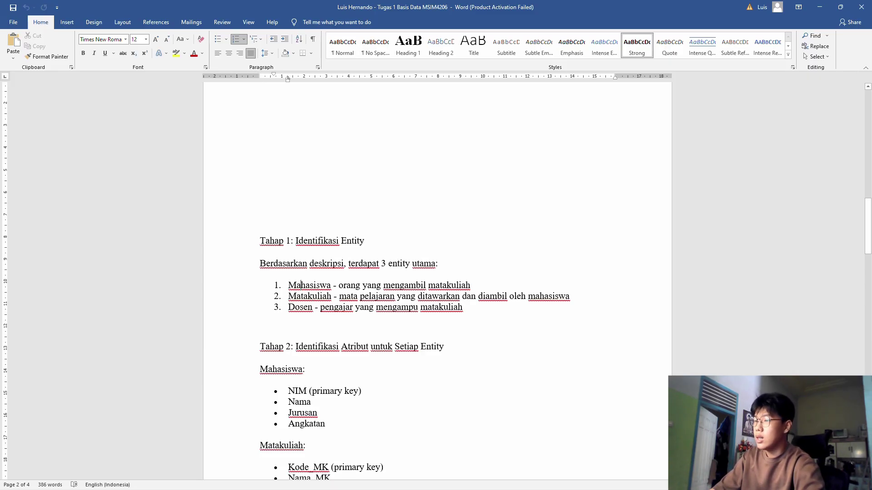
click(344, 286)
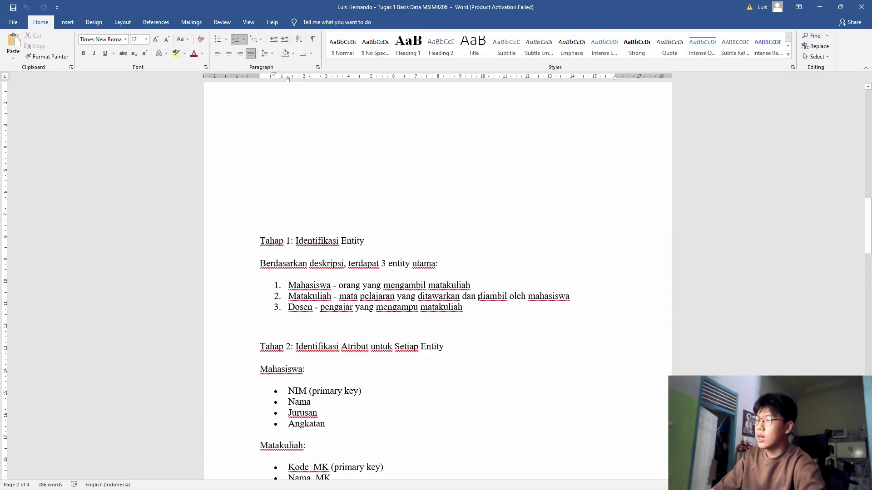
click(304, 307)
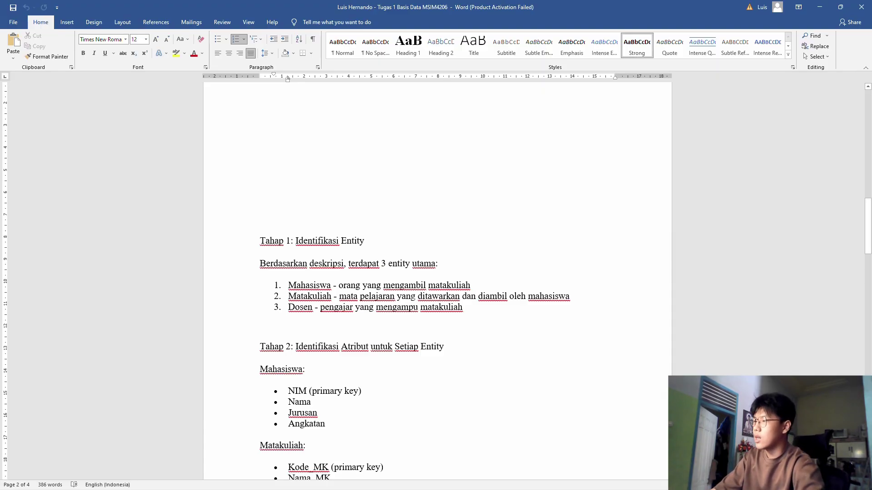
click(412, 296)
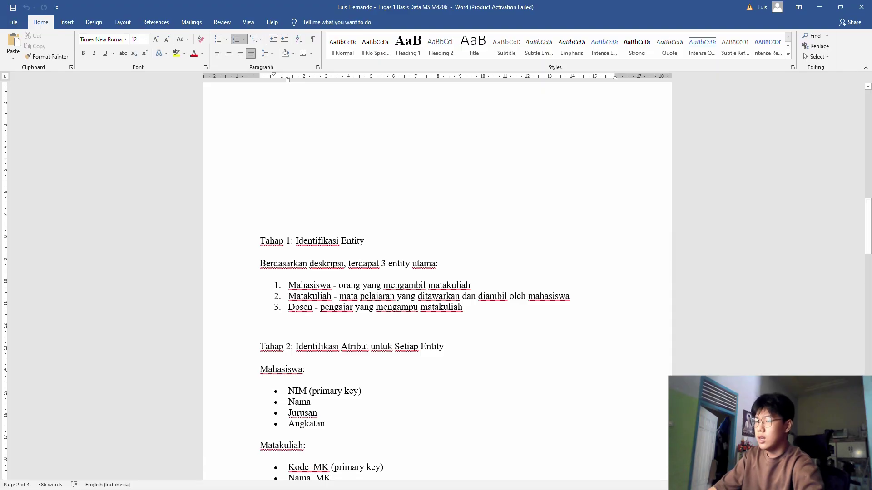
click(295, 307)
click(334, 307)
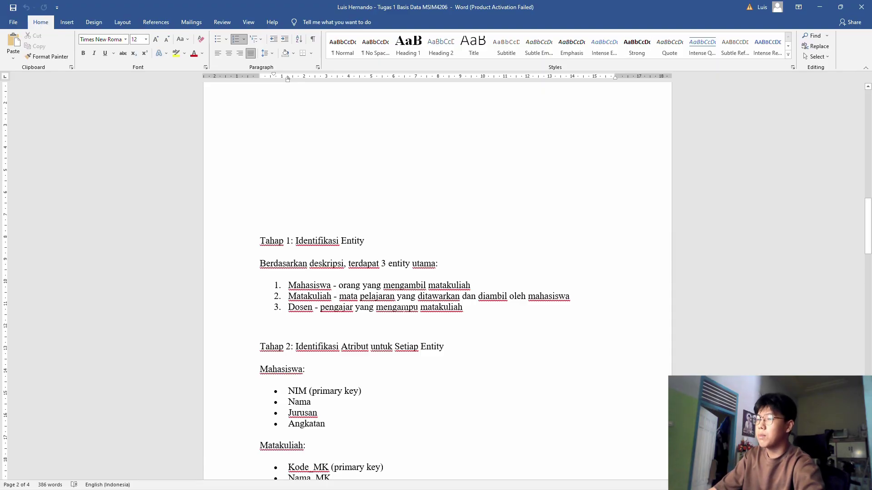
- Return to the Contoh kasus paragraph and highlight its first sentence and its final sentences about matakuliah and dosen while reviewing them
scroll(459, 307, up, 5)
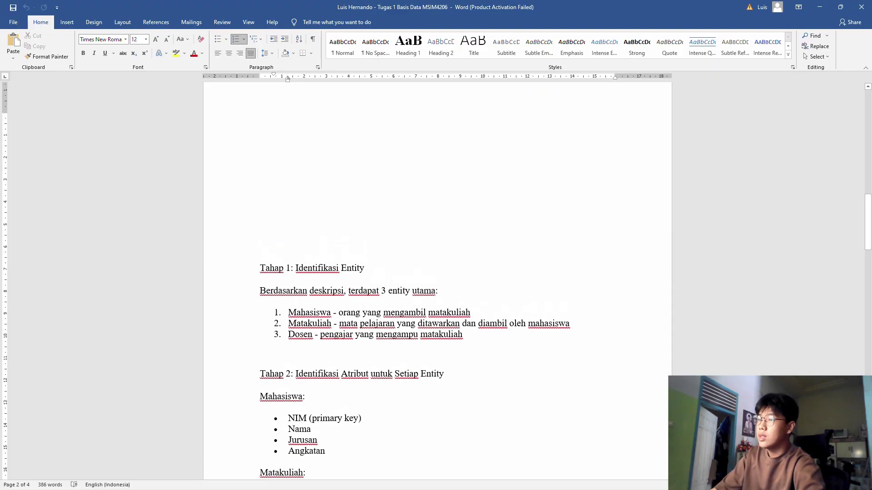
scroll(458, 307, down, 3)
scroll(458, 307, up, 5)
scroll(437, 281, up, 10)
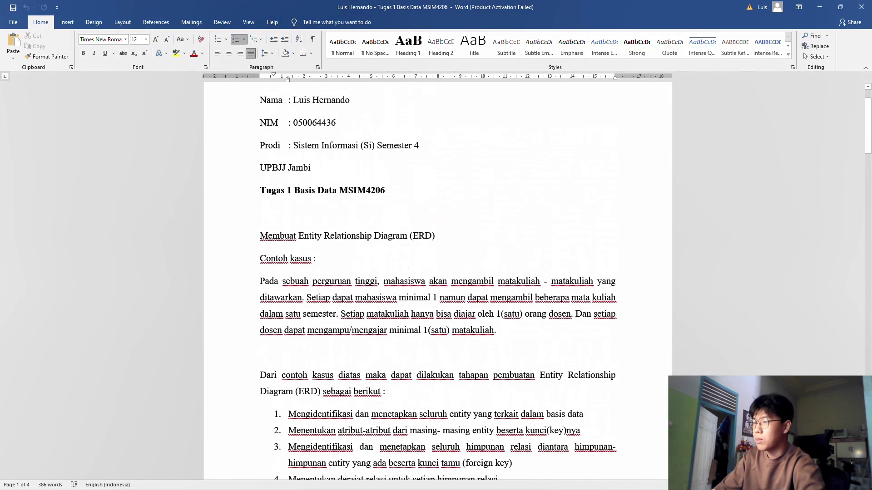
drag(260, 282, 301, 298)
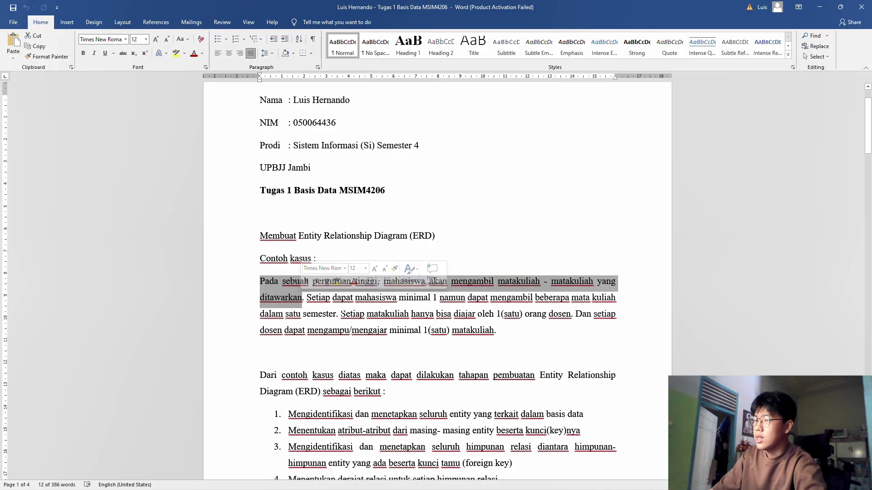
click(343, 314)
drag(341, 314, 498, 331)
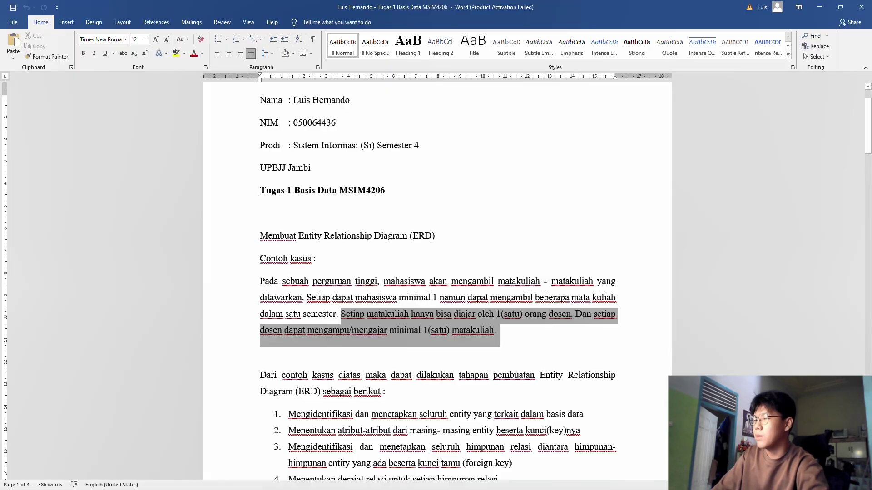
drag(498, 330, 499, 331)
scroll(448, 316, down, 2)
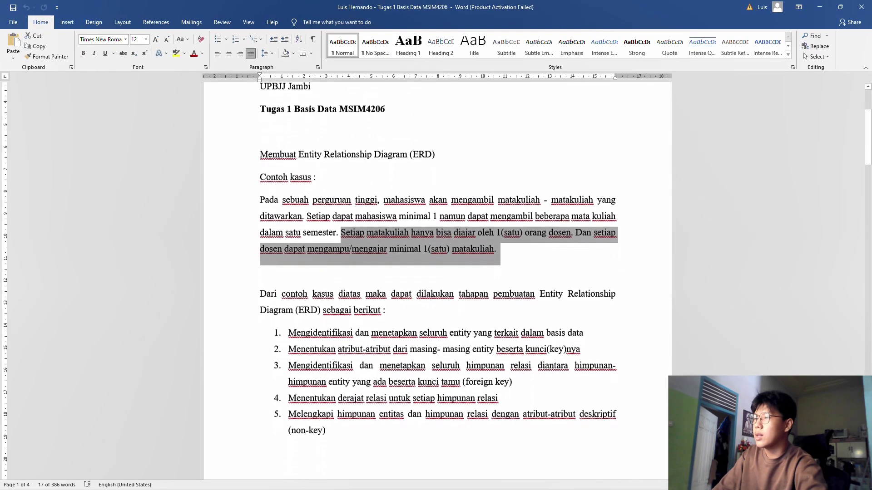
click(404, 232)
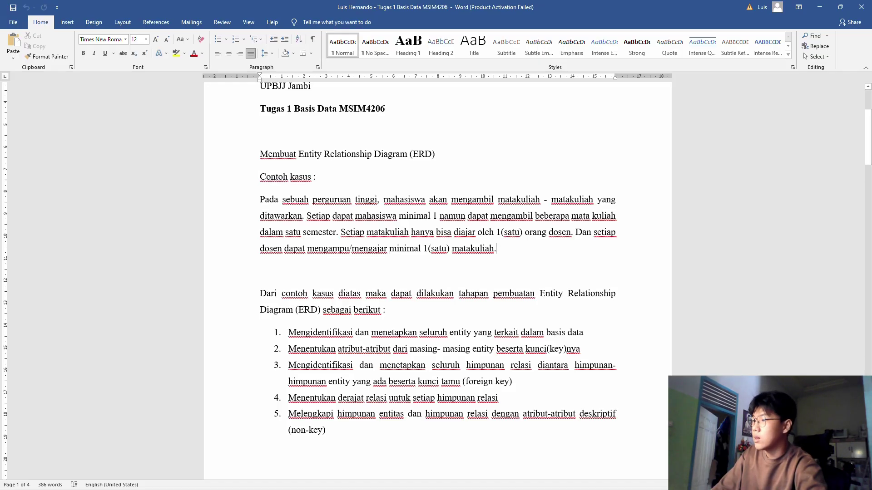
- Revisit the Tahap 1 section, then switch to yEd and inspect the MAHASISWA, MATA KULIAH and DOSEN entities in the Tahap 1 diagram
scroll(437, 272, down, 10)
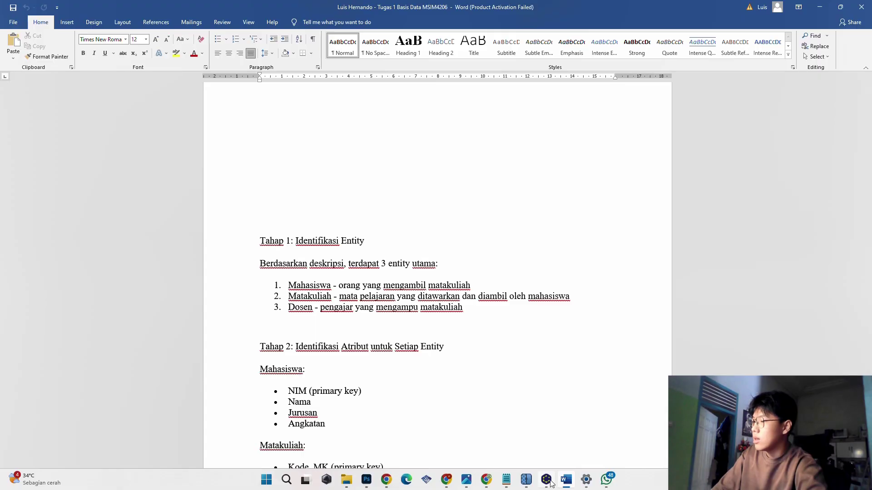
click(541, 480)
scroll(292, 296, up, 1)
scroll(313, 291, down, 3)
scroll(302, 279, up, 1)
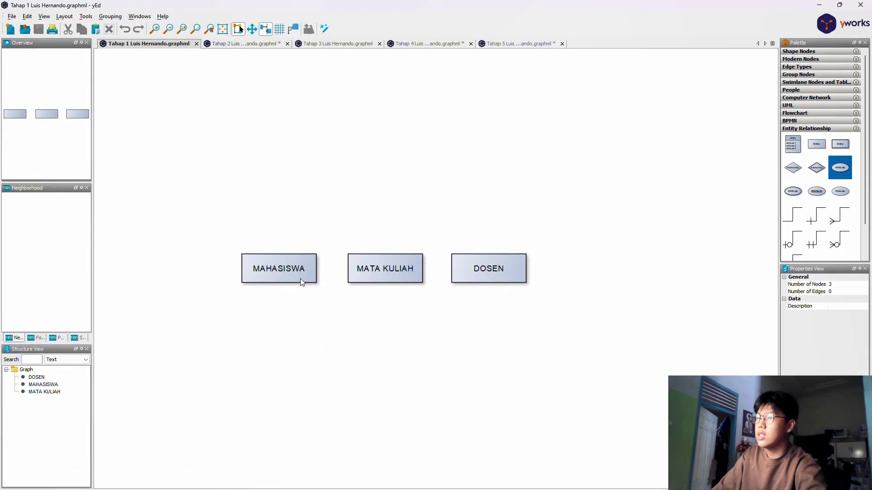
click(296, 270)
scroll(293, 272, up, 1)
scroll(315, 295, down, 1)
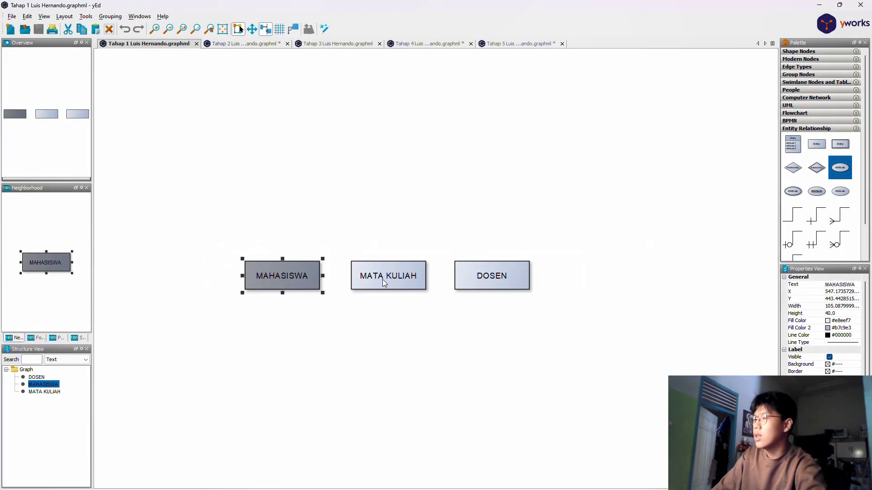
click(415, 283)
scroll(415, 284, up, 1)
click(522, 278)
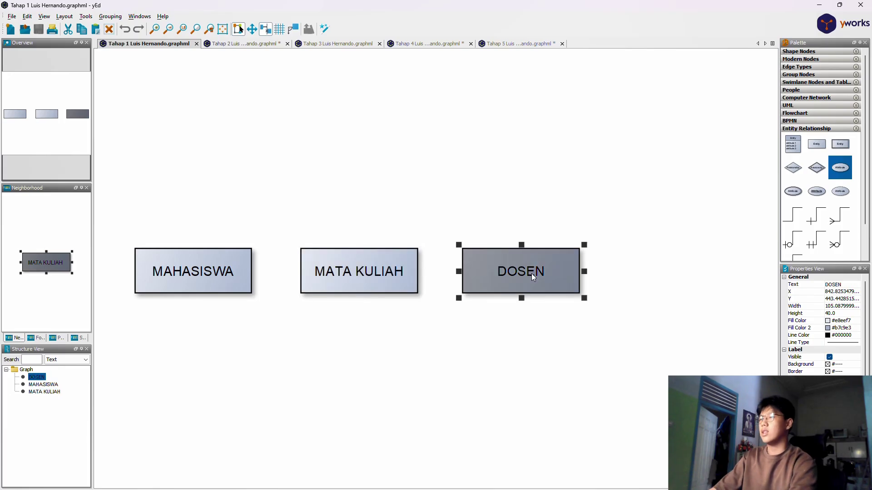
scroll(481, 250, down, 2)
scroll(471, 237, up, 2)
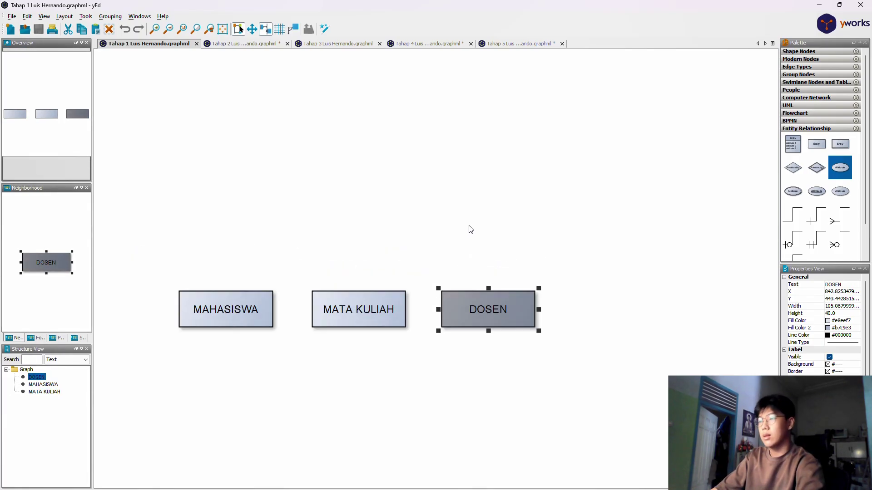
click(470, 229)
- Switch back to Word and read the Tahap 2 attribute lists for Mahasiswa, Matakuliah and Dosen
mouse_move(557, 486)
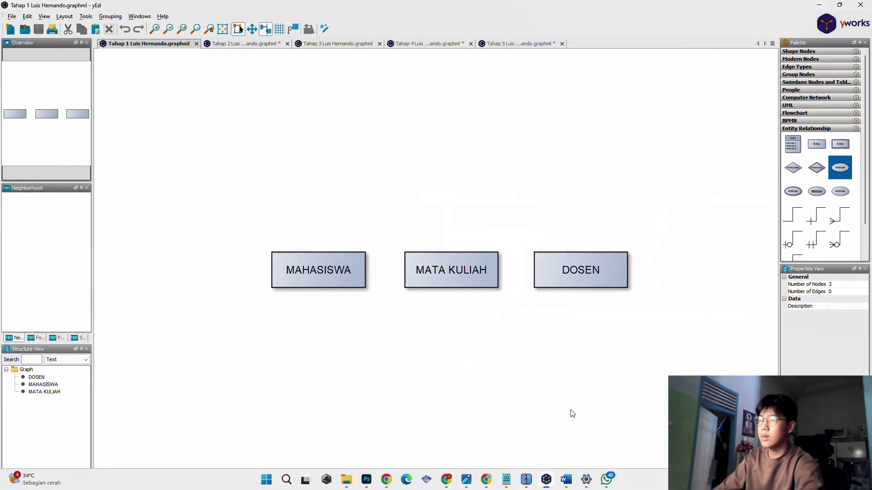
click(566, 487)
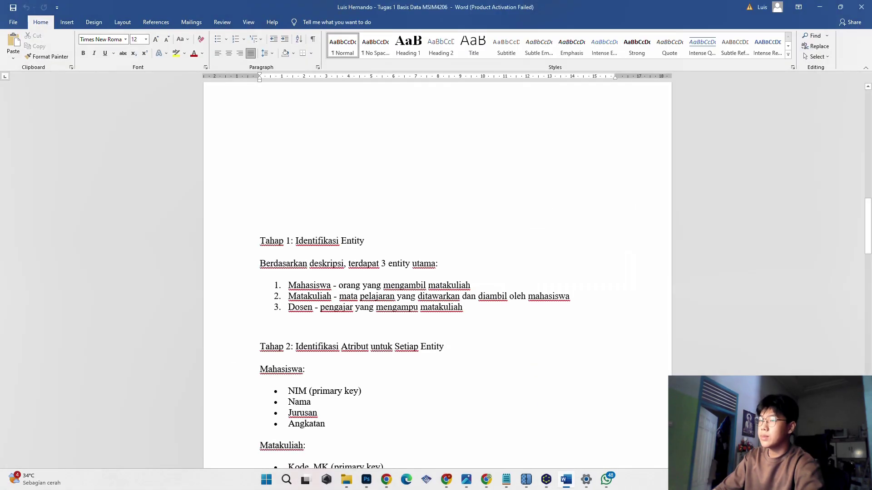
scroll(436, 273, up, 2)
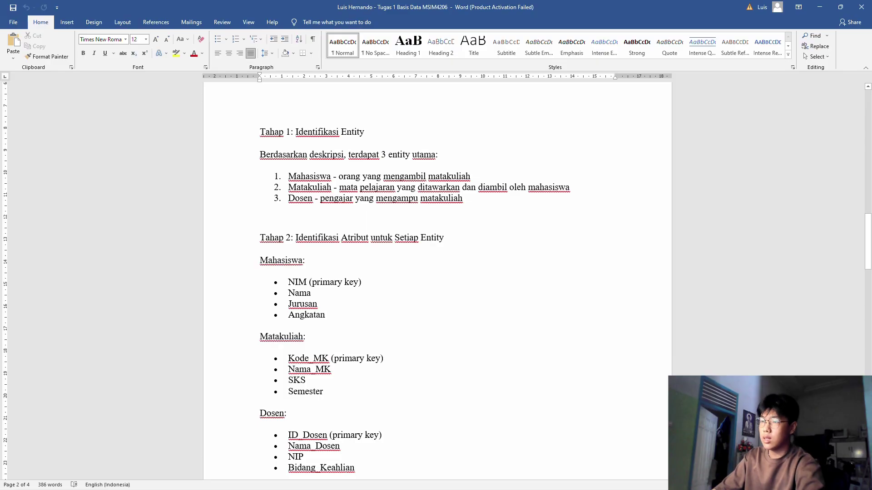
click(278, 260)
scroll(277, 260, down, 2)
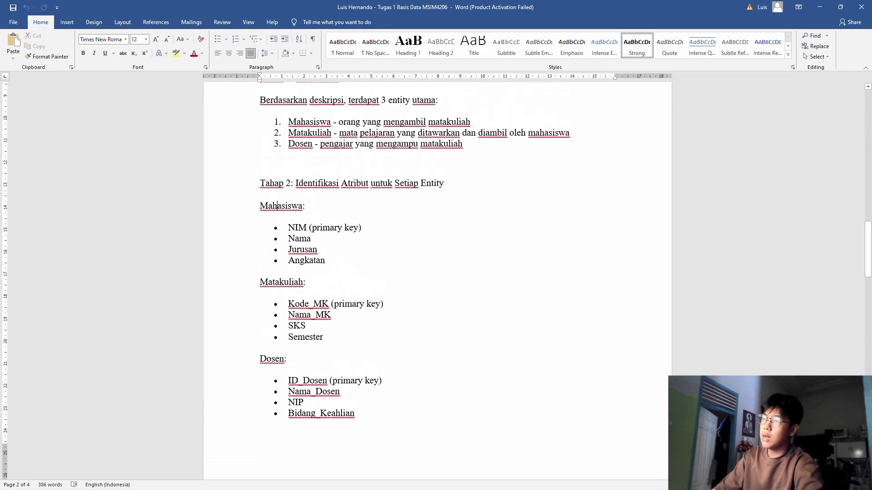
click(307, 207)
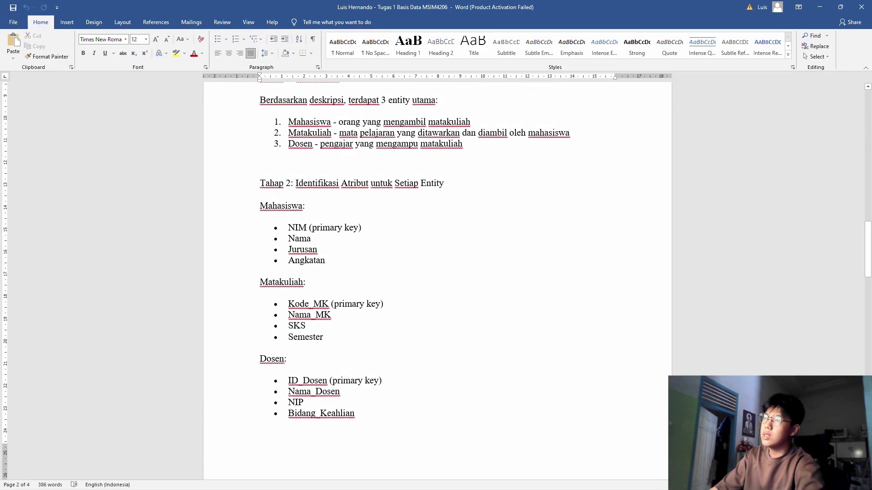
click(356, 183)
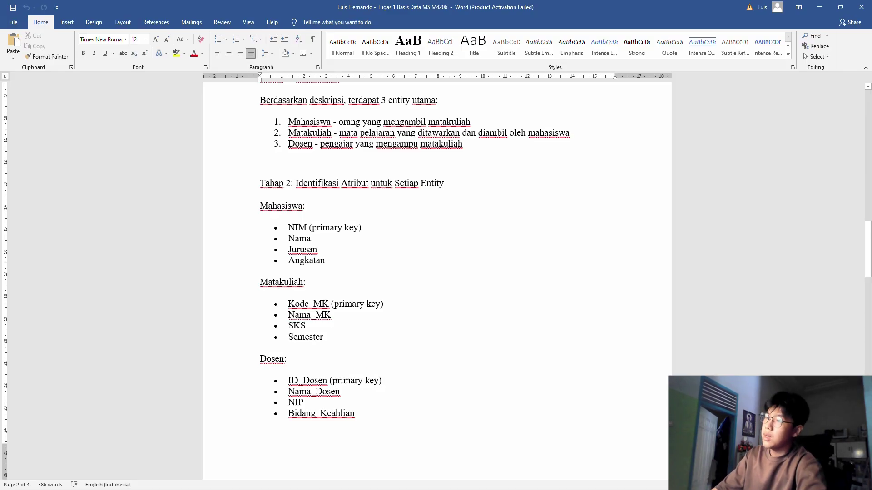
scroll(436, 272, down, 1)
scroll(436, 272, up, 1)
- View the Tahap 2 attribute diagram in yEd, then return to the Tahap 2 section in Word
key(alt+Tab)
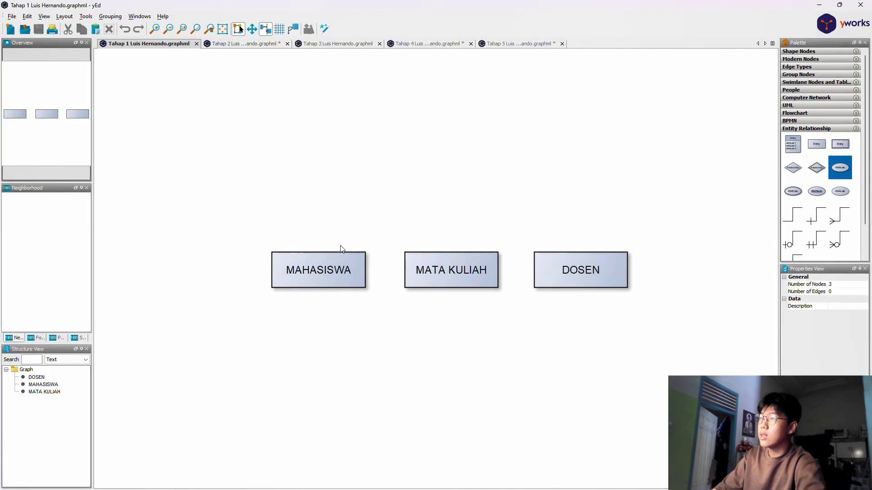
click(230, 47)
scroll(286, 127, up, 2)
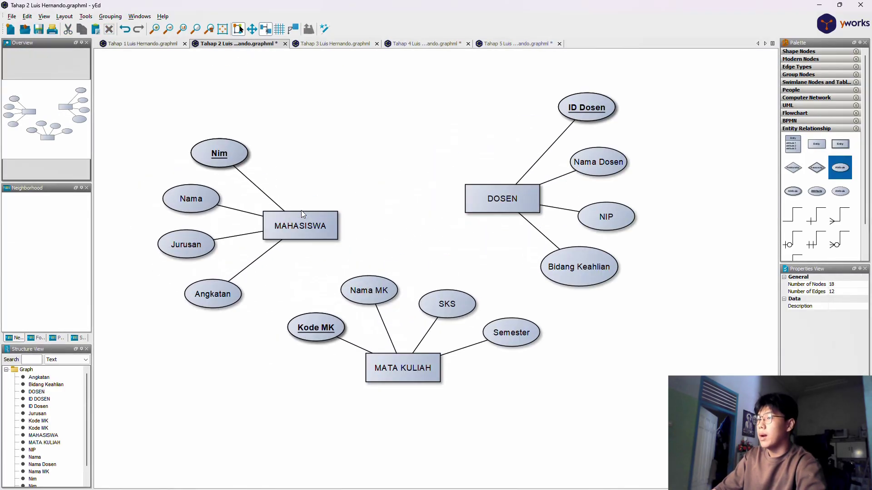
key(alt+Tab)
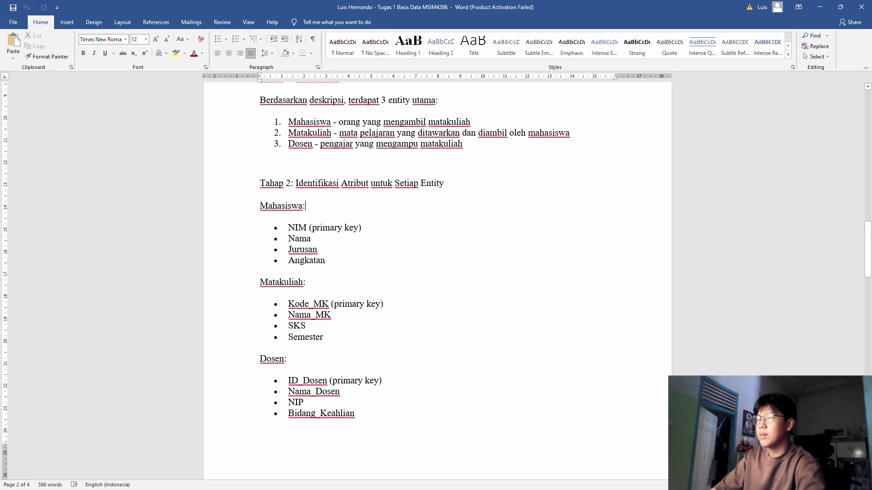
- Switch to yEd and select the MAHASISWA entity in the Tahap 2 diagram for inspection
key(alt+Tab)
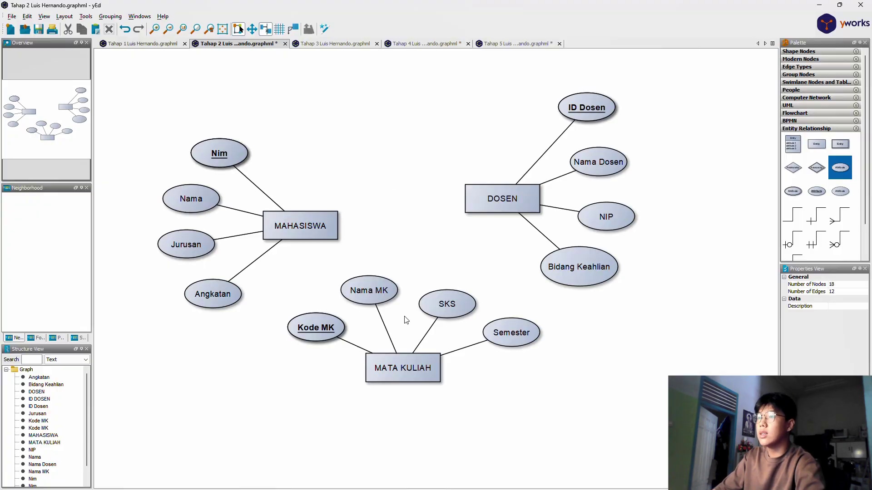
scroll(293, 225, up, 3)
scroll(313, 224, down, 2)
scroll(258, 249, up, 5)
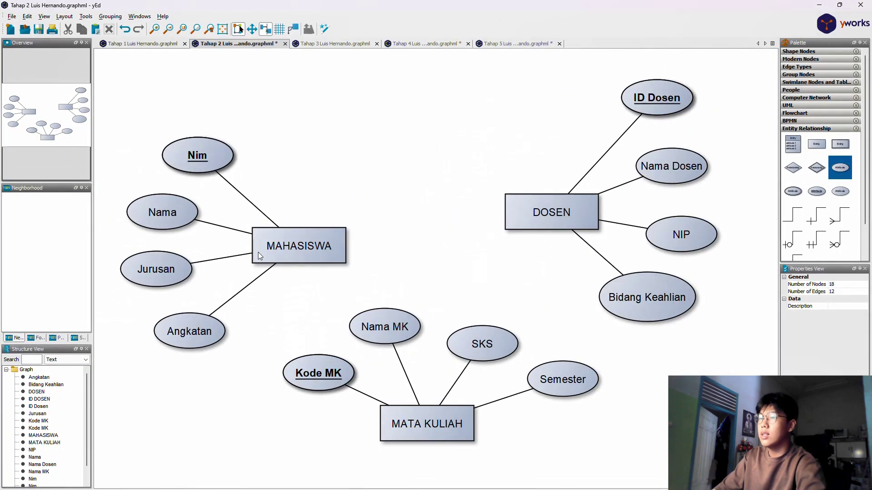
click(301, 239)
scroll(408, 241, down, 2)
scroll(384, 233, up, 1)
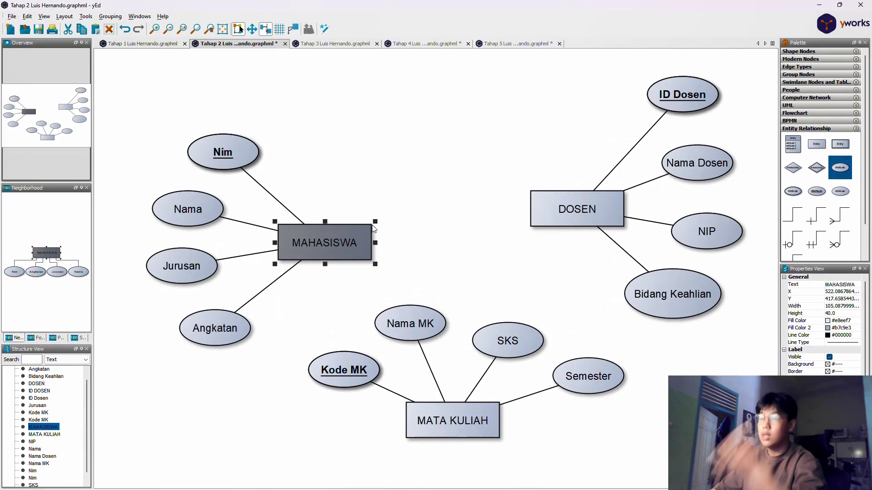
- Go through the Nim, Nama, Jurusan and Angkatan attributes, revisit Nim as the key, and return to the MAHASISWA entity
click(221, 153)
click(207, 207)
click(200, 271)
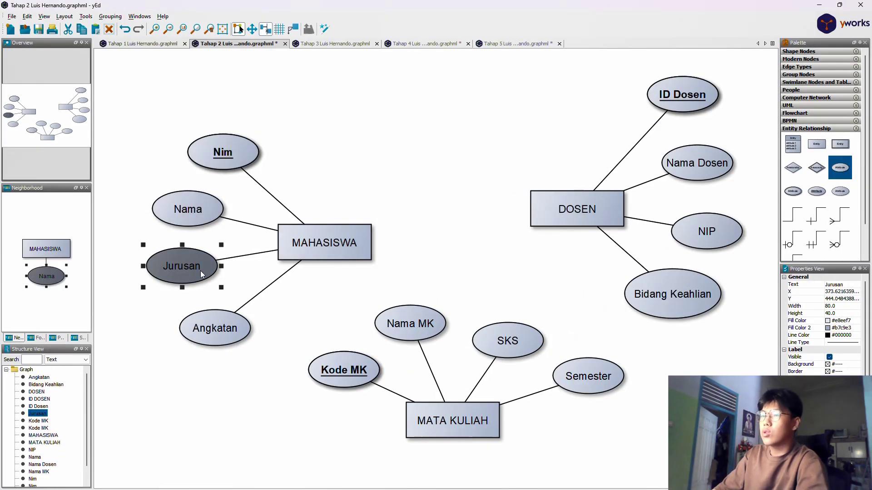
click(216, 324)
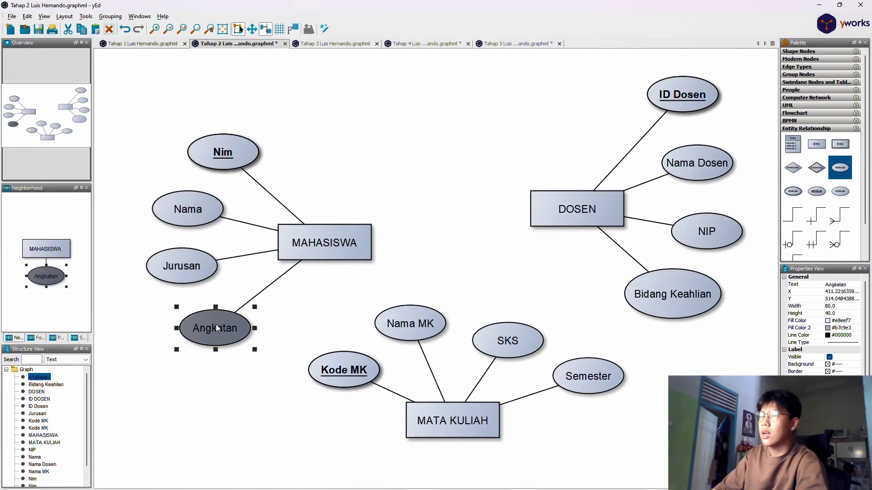
click(225, 162)
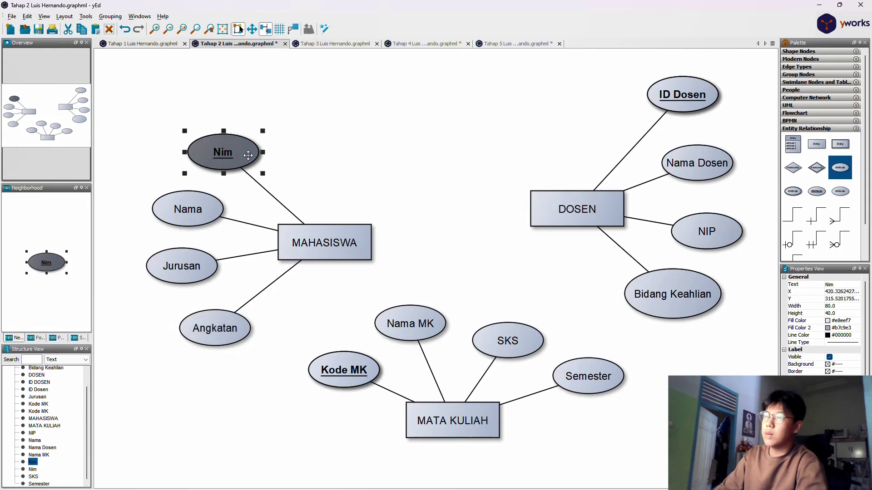
click(327, 245)
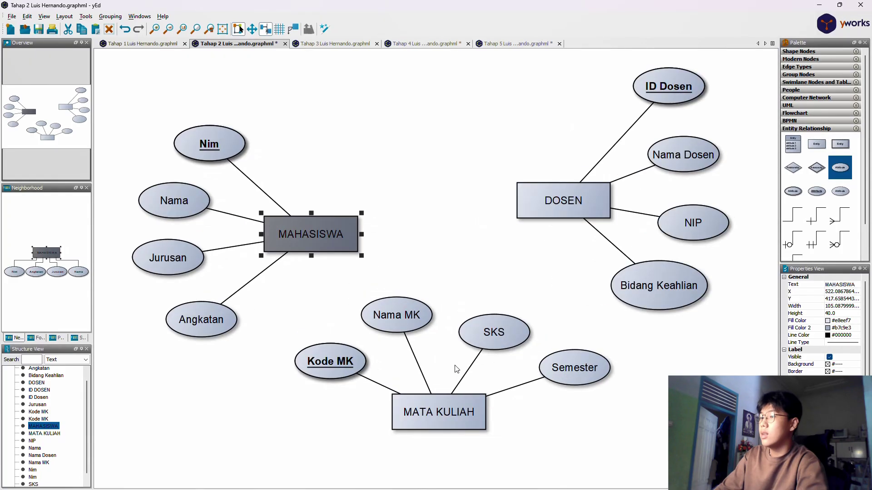
- Select the MATA KULIAH entity and view it up close together with its attributes
click(537, 419)
click(468, 416)
scroll(470, 422, down, 1)
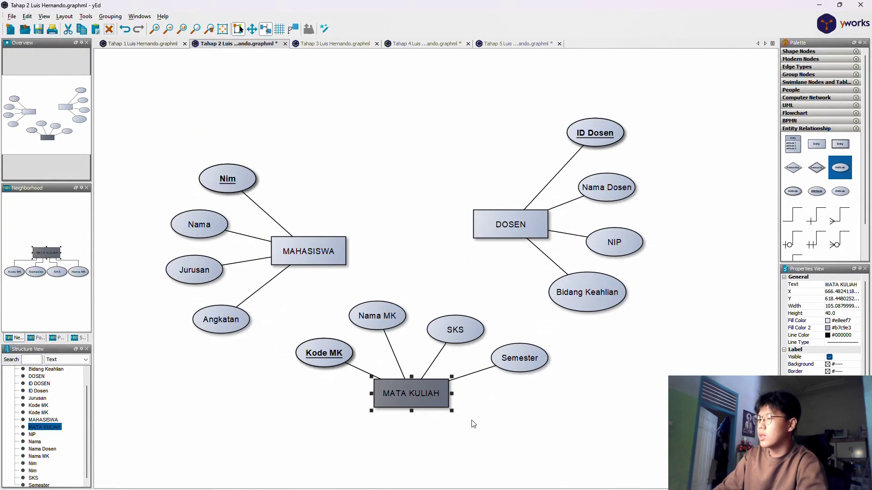
scroll(471, 422, up, 3)
scroll(403, 373, down, 2)
scroll(318, 327, up, 2)
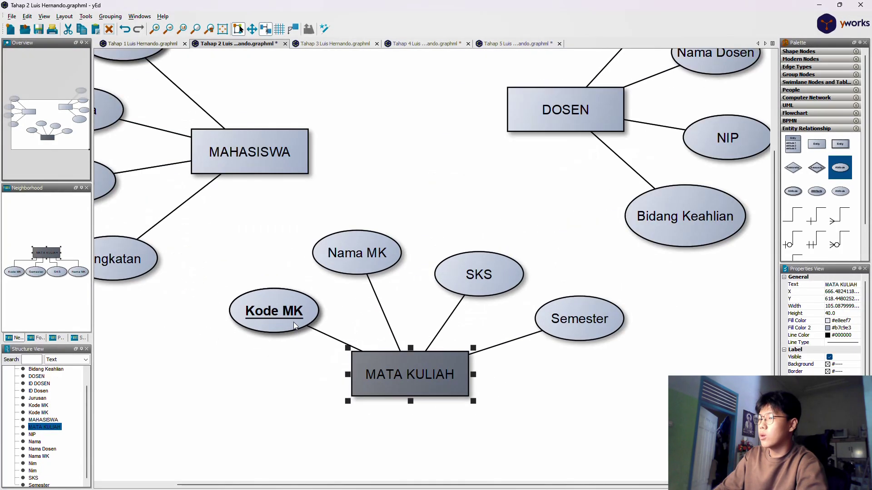
- Go through the Kode MK, Nama MK, SKS and Semester attributes of MATA KULIAH, revisiting Kode MK as the key
click(293, 319)
click(375, 255)
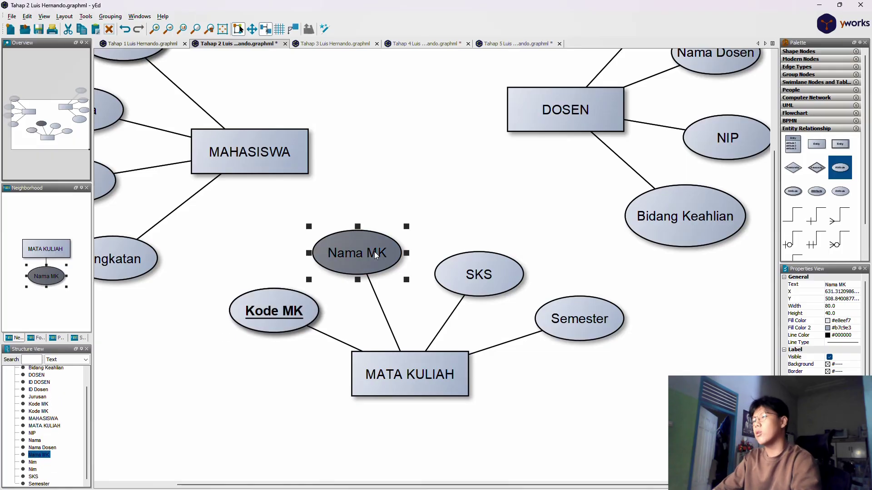
click(516, 284)
click(571, 323)
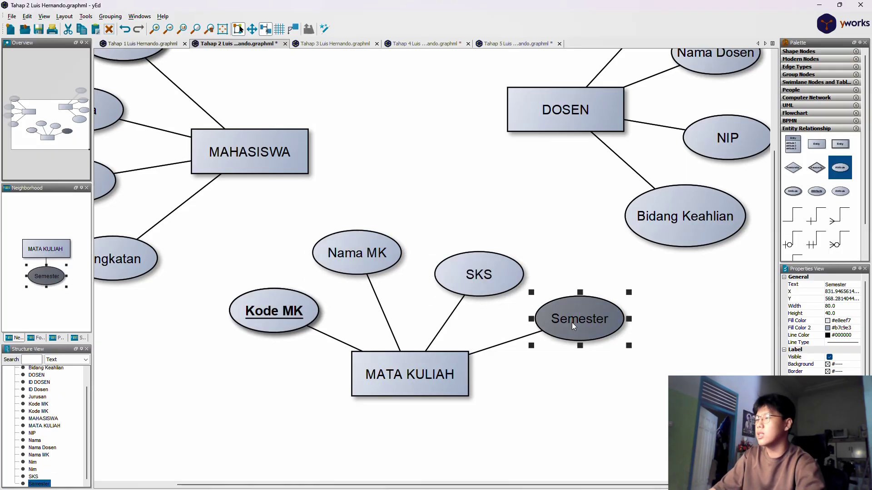
click(258, 311)
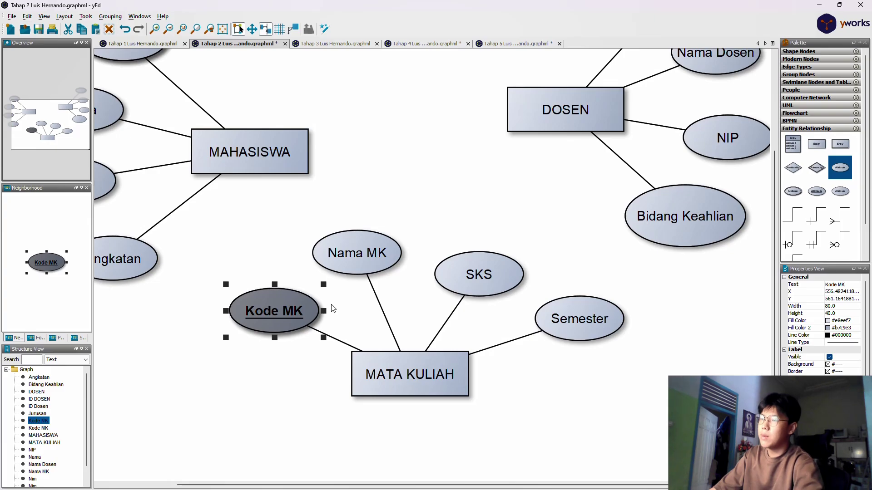
scroll(400, 364, down, 5)
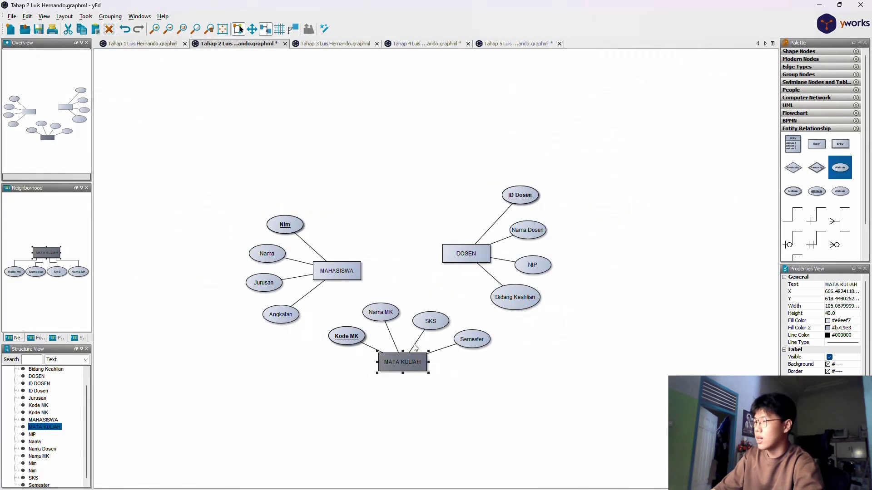
- Inspect the DOSEN entity and its ID Dosen, Nama Dosen, NIP and Bidang Keahlian attributes one by one
click(574, 292)
scroll(420, 283, up, 5)
click(349, 266)
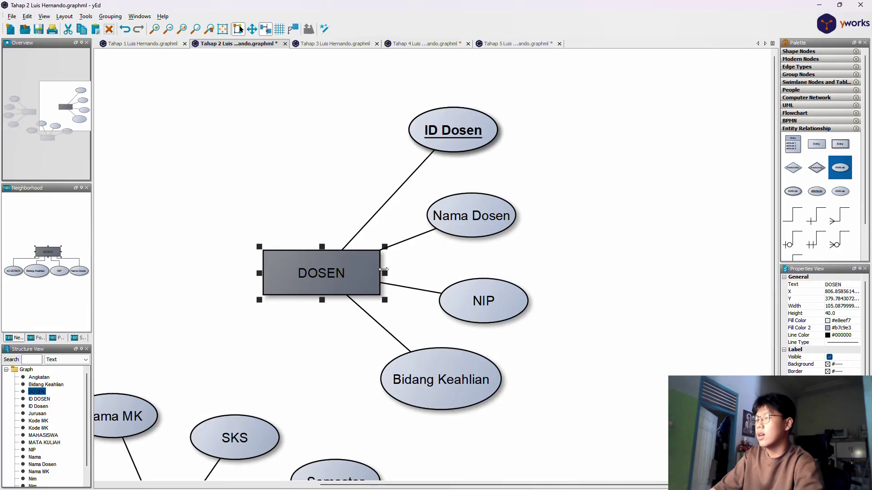
click(457, 145)
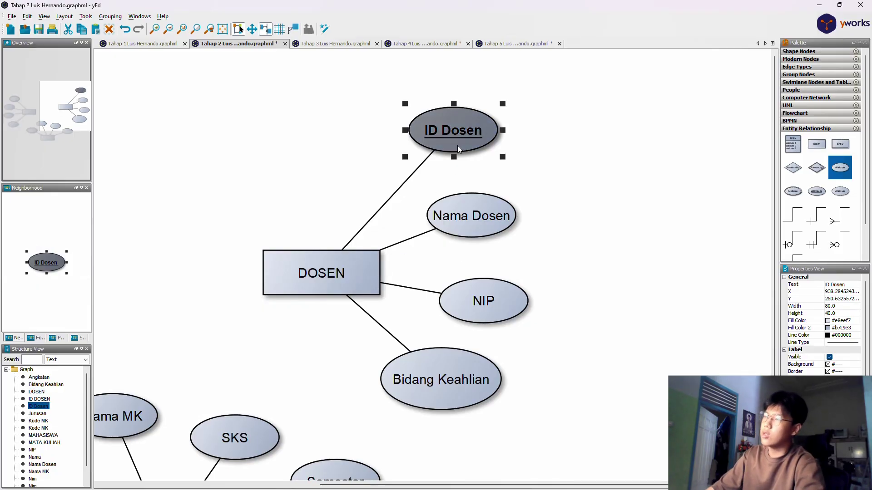
click(496, 231)
scroll(625, 255, down, 4)
scroll(574, 278, up, 5)
click(532, 278)
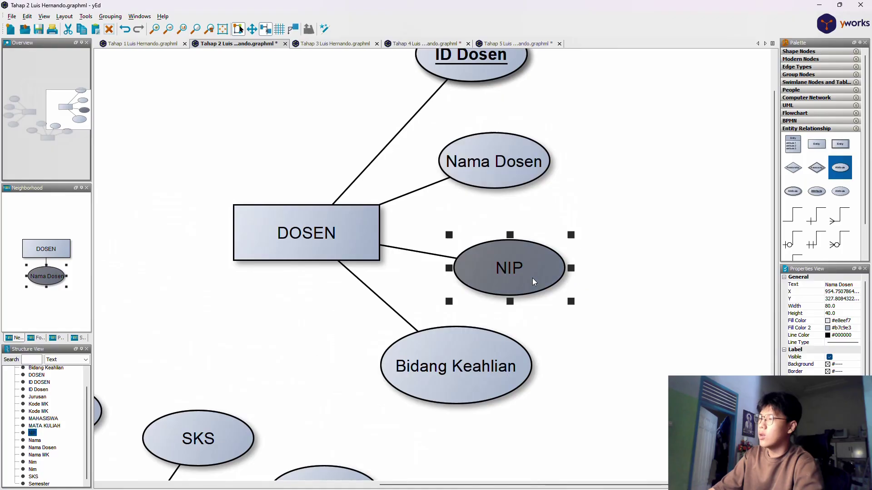
scroll(533, 278, down, 2)
scroll(554, 277, up, 2)
click(609, 278)
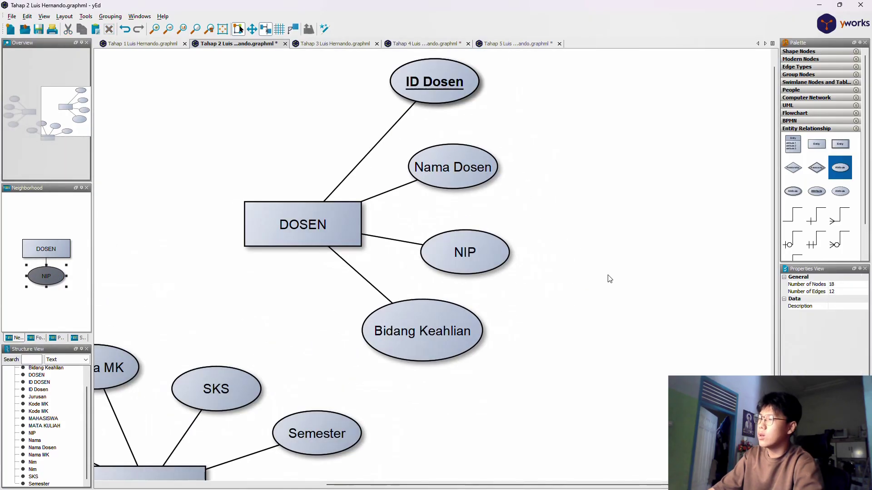
click(449, 329)
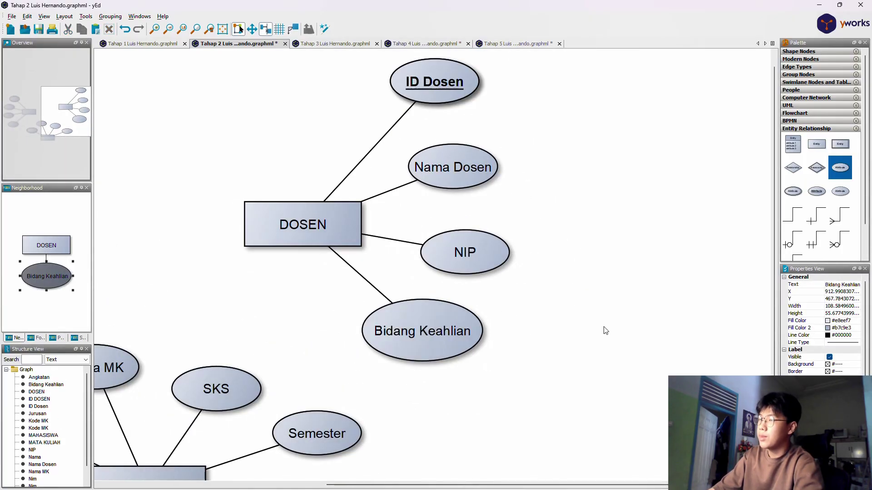
- Revisit the ID Dosen key attribute and the DOSEN entity, then clear the selection and view the whole Tahap 2 diagram
scroll(605, 331, down, 3)
scroll(480, 238, up, 4)
click(480, 238)
scroll(480, 237, down, 2)
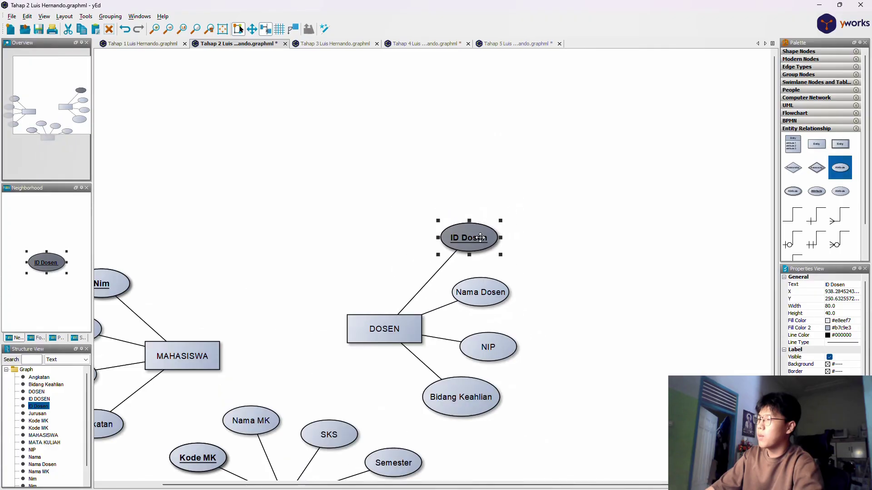
scroll(502, 291, up, 2)
scroll(475, 296, down, 5)
scroll(421, 313, up, 1)
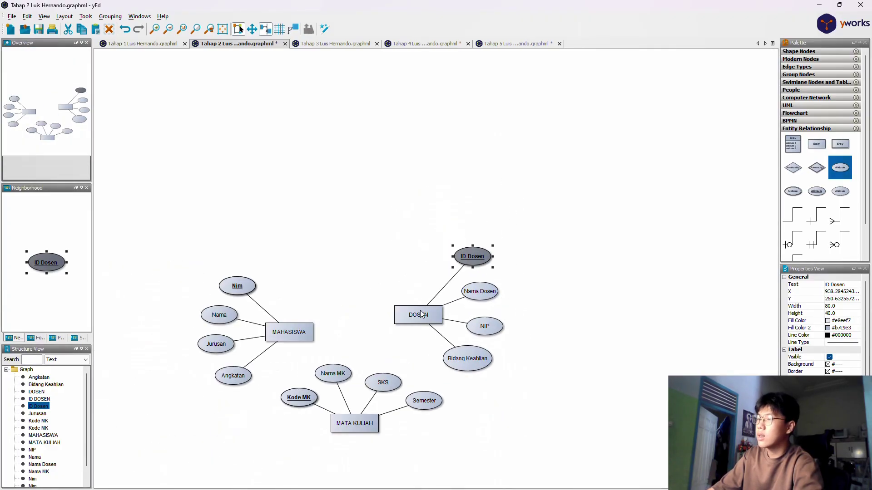
click(422, 313)
click(350, 375)
scroll(350, 376, up, 3)
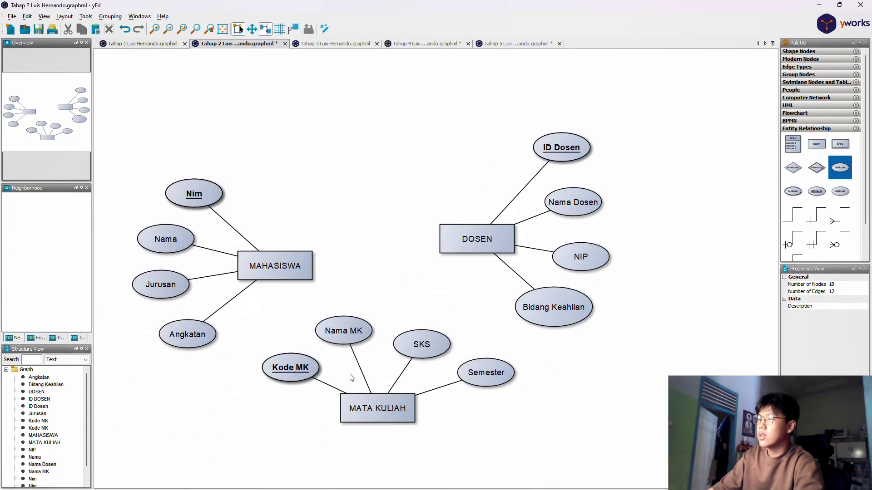
- Switch back to Word and review the Tahap 3 section, including its introduction and the entity relation matrix
key(alt+Tab)
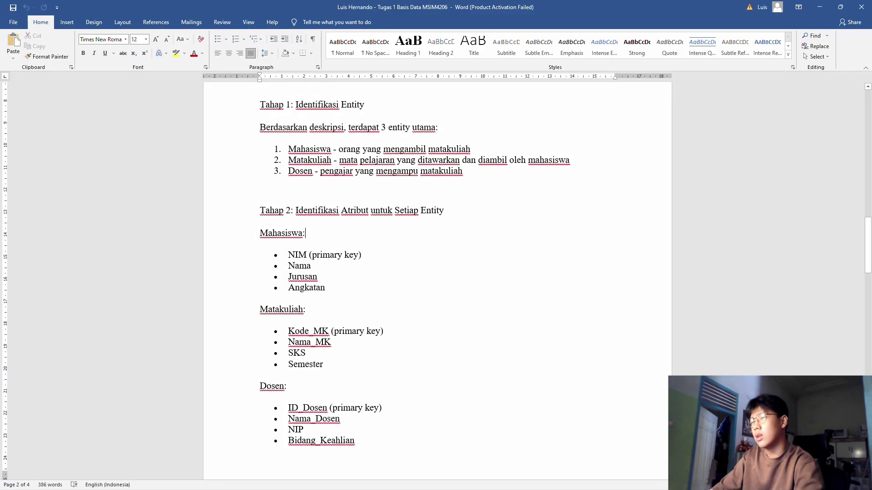
scroll(436, 273, down, 5)
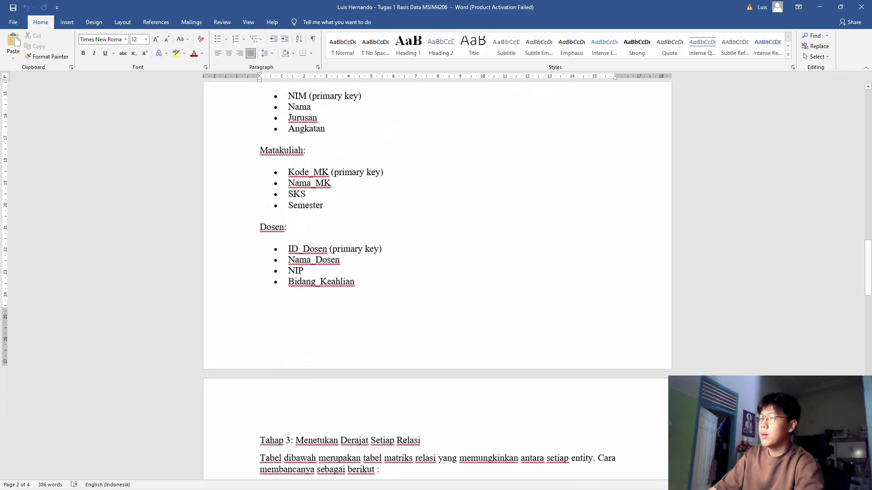
scroll(436, 272, down, 8)
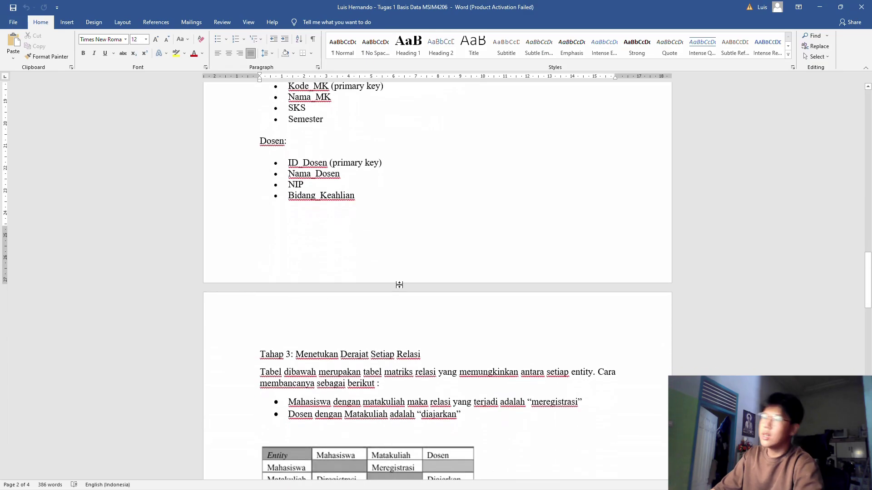
scroll(436, 272, up, 1)
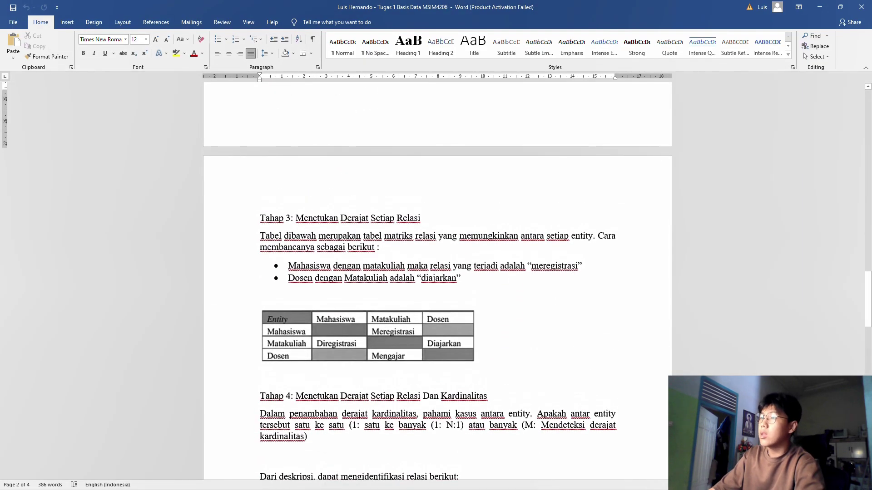
click(424, 218)
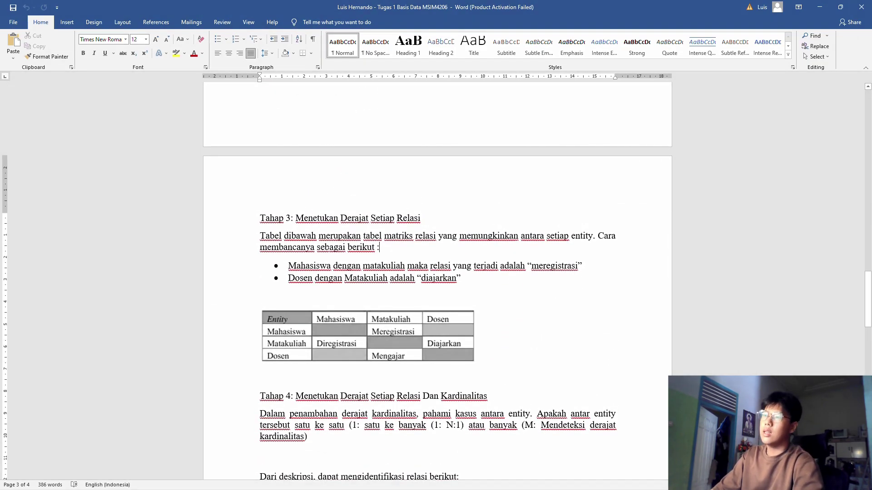
click(420, 339)
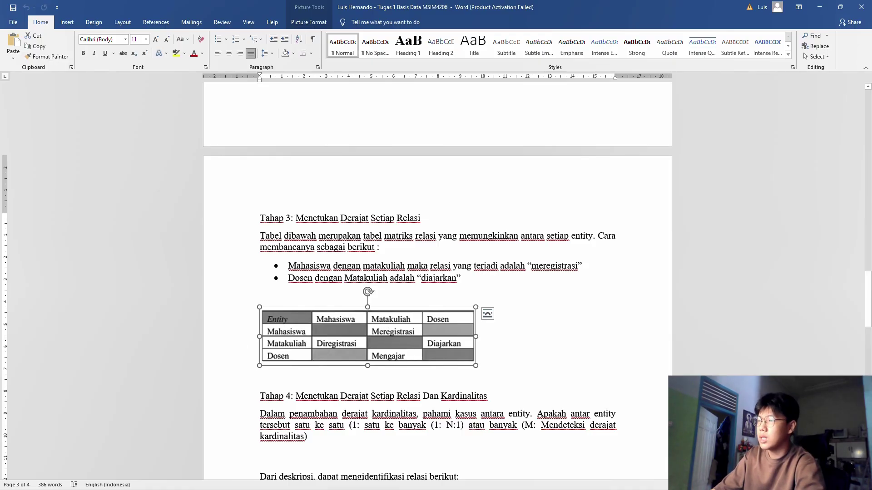
click(480, 362)
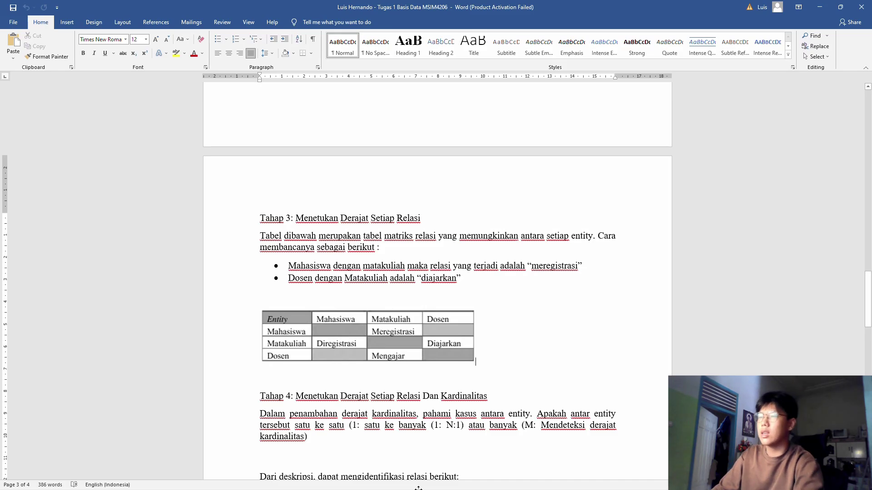
- Open the Tahap 3 diagram in yEd and compare its relationship diamonds with the Tahap 3 section in Word
mouse_move(547, 489)
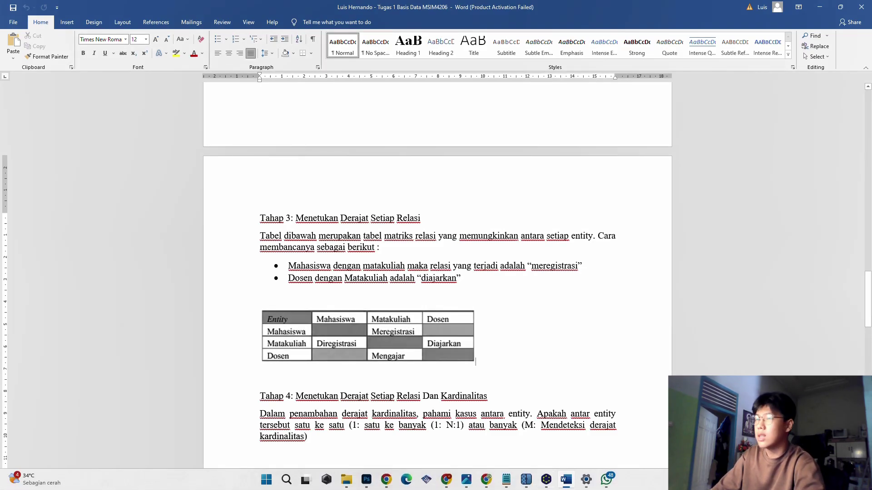
click(546, 480)
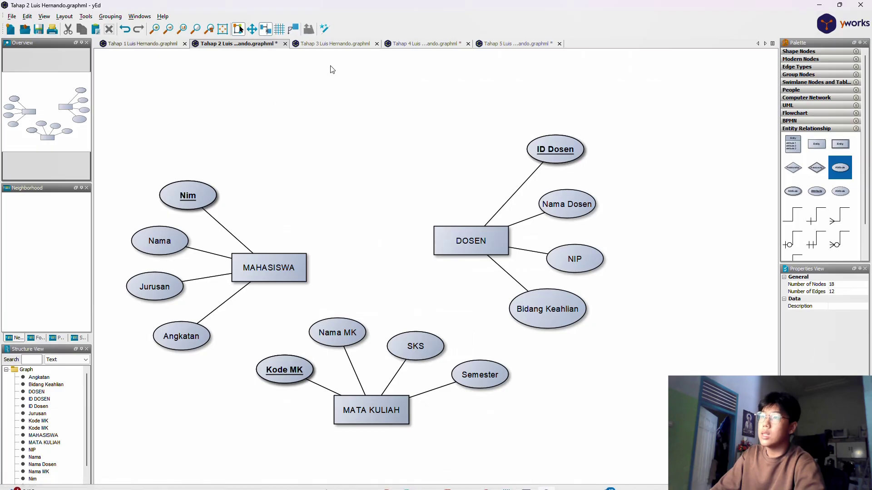
click(343, 46)
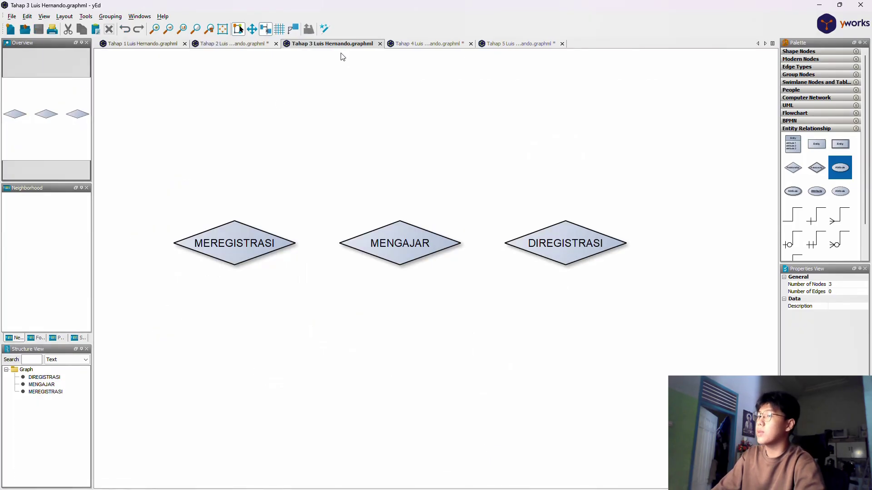
scroll(368, 138, up, 1)
key(alt+Tab)
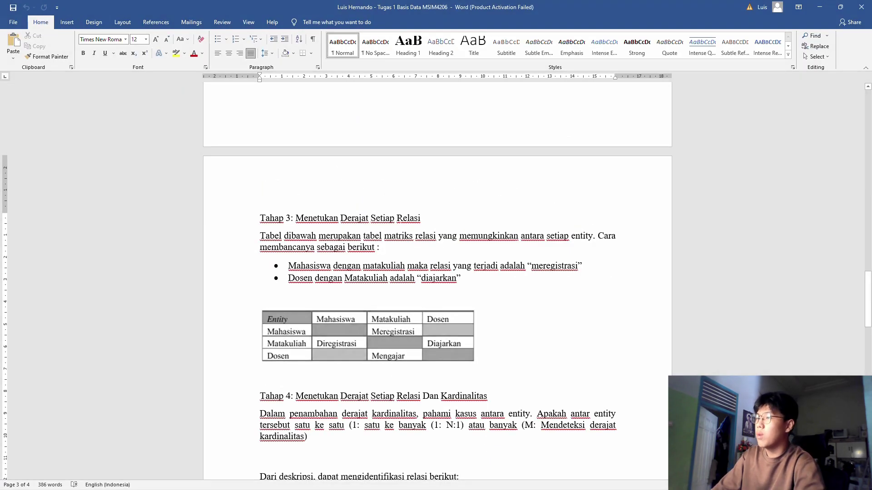
key(alt+Tab)
scroll(429, 255, up, 2)
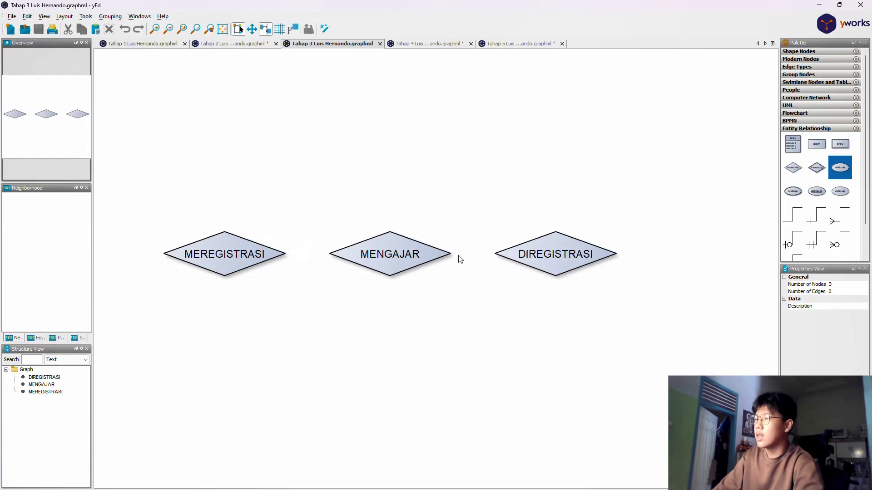
- Inspect the MEREGISTRASI, MENGAJAR and DIREGISTRASI relationship diamonds one by one in the Tahap 3 diagram and clear the selection
key(alt+Tab)
key(alt+Tab)
click(224, 240)
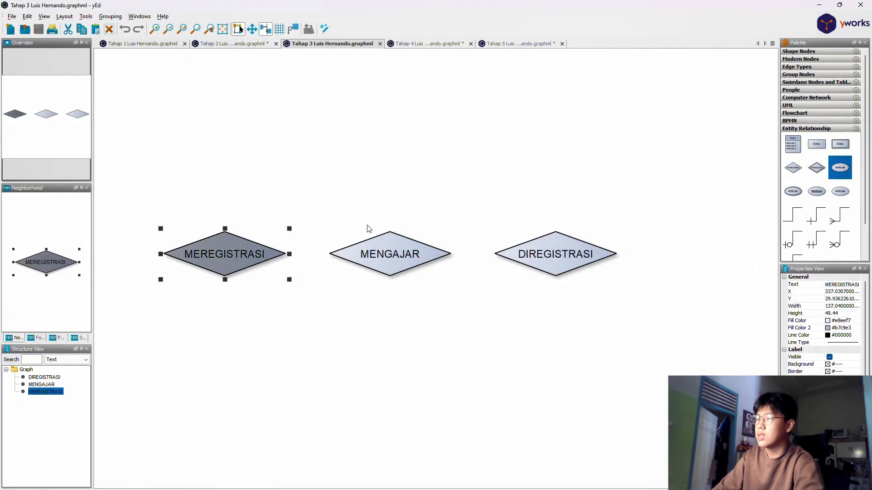
click(364, 210)
click(402, 263)
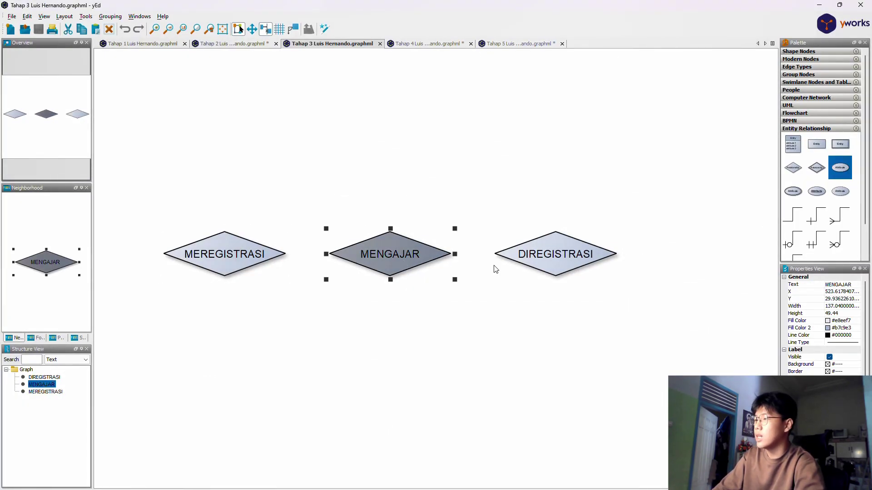
click(576, 247)
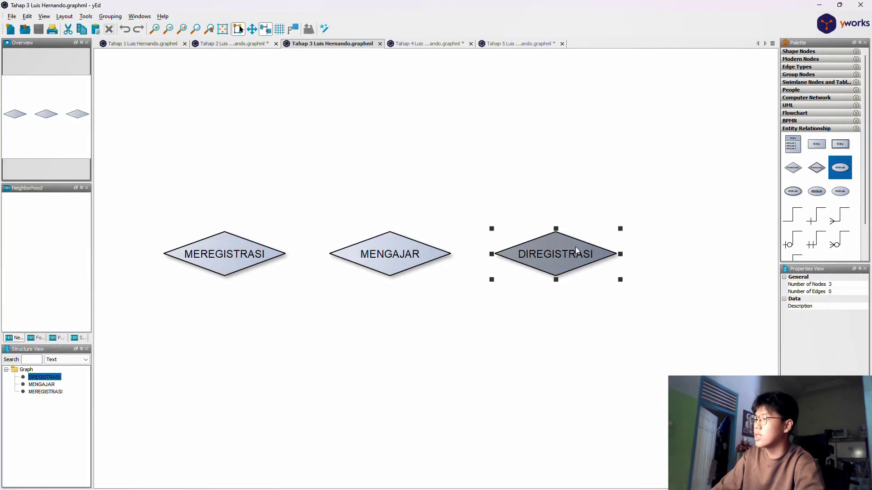
click(710, 318)
- Switch to Word and read the Tahap 4 introduction on determining relation degree and cardinality
key(alt+Tab)
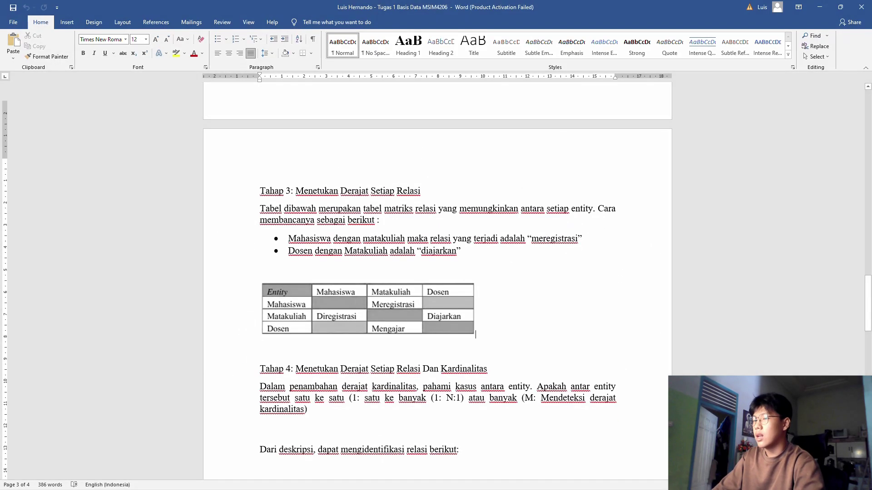
scroll(437, 282, down, 3)
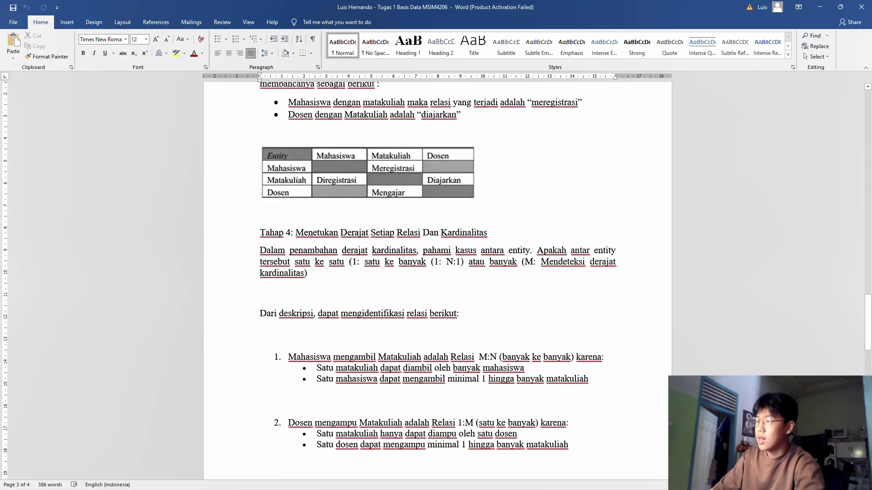
scroll(437, 281, down, 1)
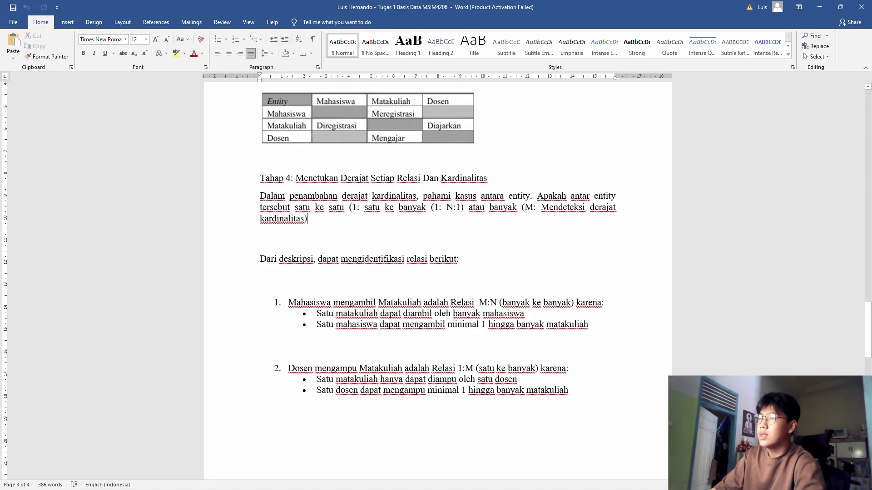
scroll(436, 273, up, 1)
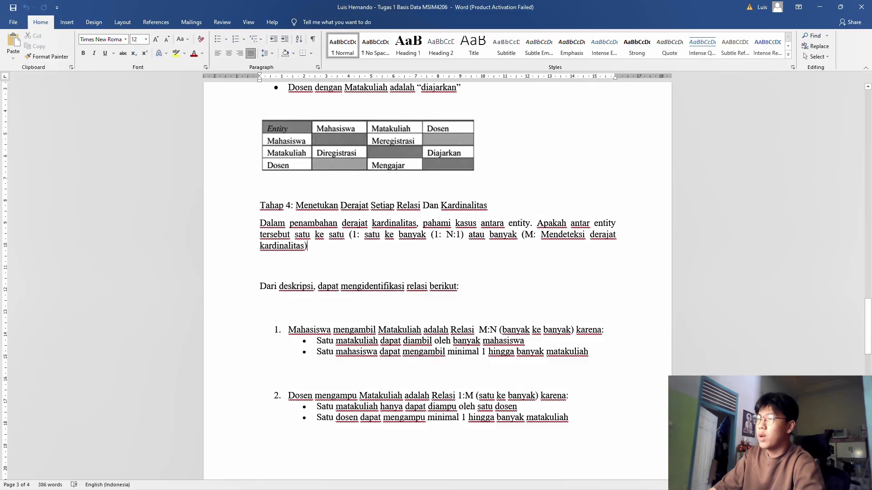
scroll(436, 273, up, 1)
scroll(436, 272, down, 1)
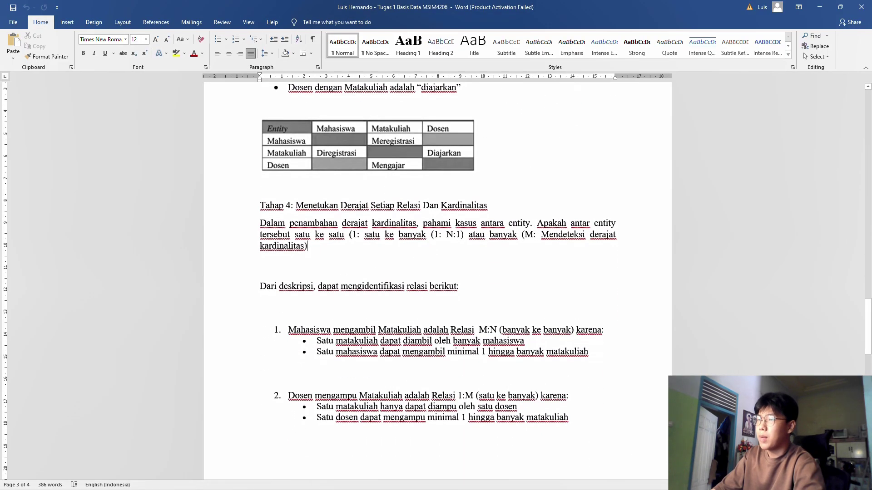
- Switch to yEd, open the Tahap 4 diagram and look over its connected entities, attributes and relationships
key(alt+Tab)
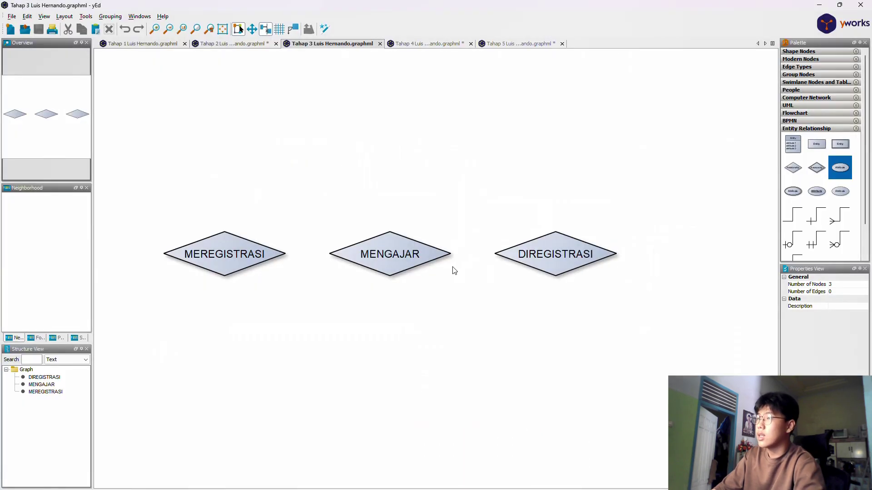
click(423, 43)
scroll(510, 167, right, 2)
scroll(487, 218, up, 1)
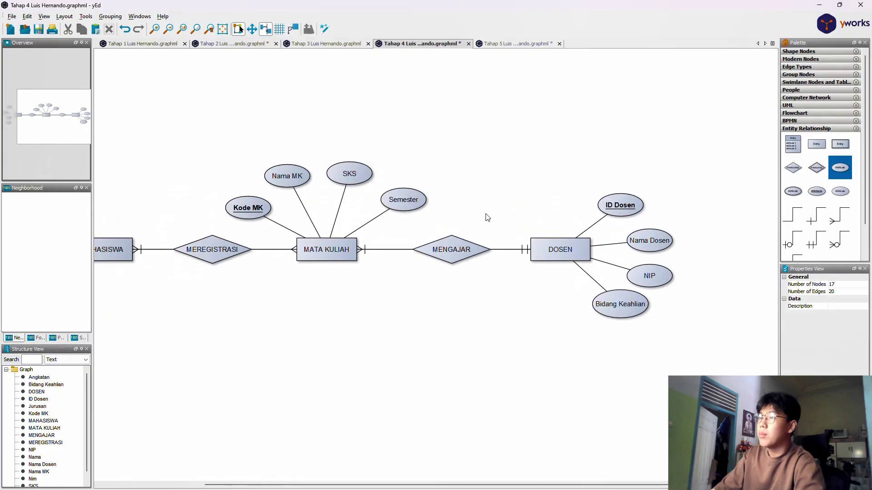
scroll(487, 217, down, 2)
scroll(165, 273, up, 3)
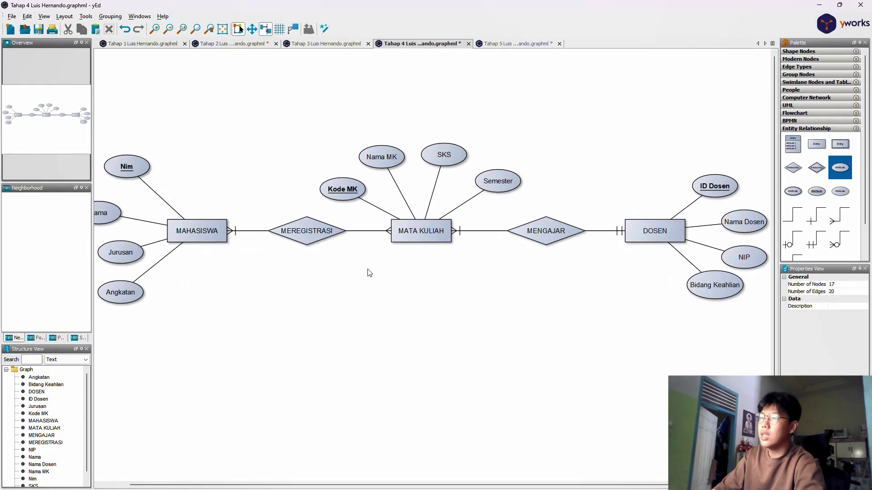
- Return to Word and read the Mahasiswa–Matakuliah and Dosen–Matakuliah relation explanations under Tahap 4
key(alt+Tab)
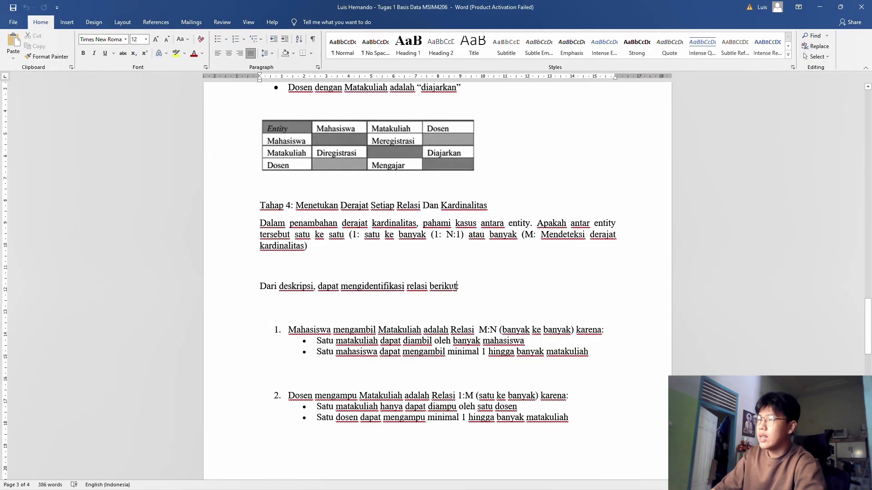
scroll(286, 226, down, 3)
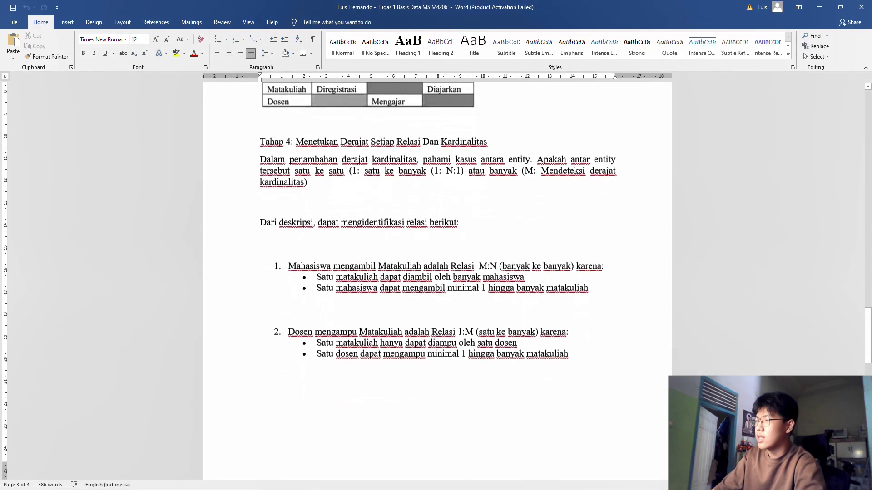
click(286, 226)
scroll(286, 226, up, 2)
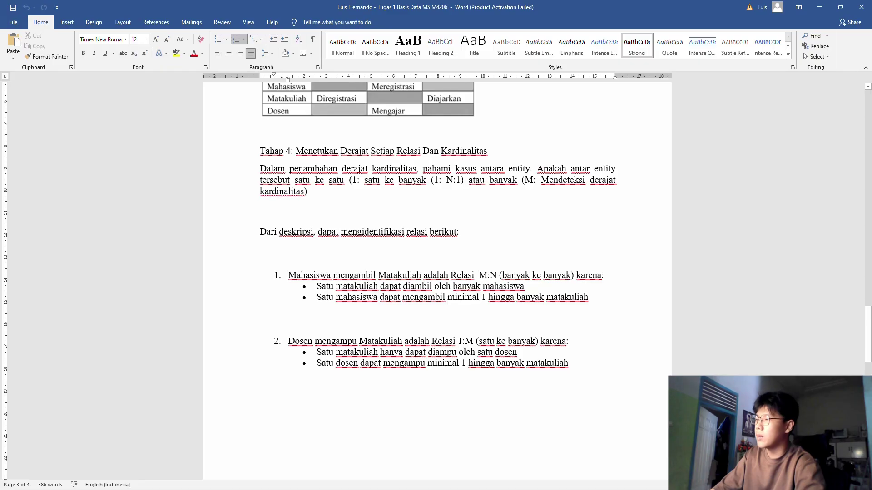
click(588, 297)
scroll(436, 245, down, 2)
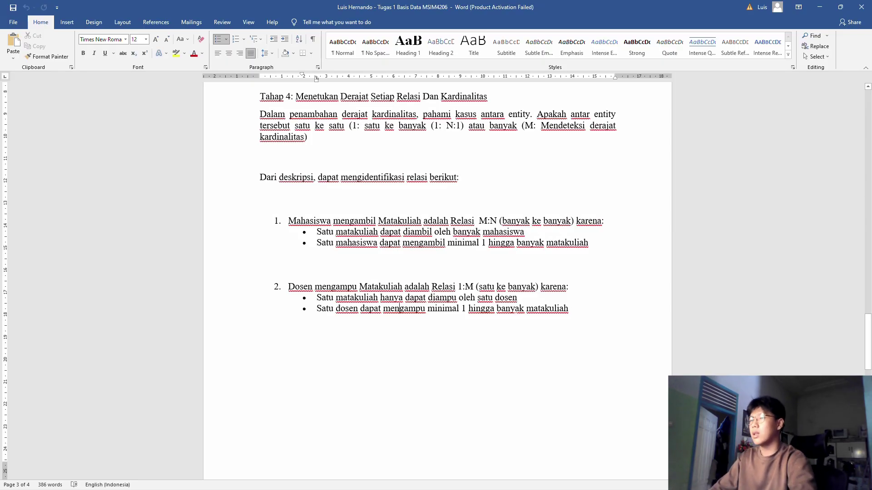
- Back in yEd, inspect the MAHASISWA entity, the MEREGISTRASI relationship and the MATA KULIAH entity in the Tahap 4 diagram
key(alt+Tab)
scroll(506, 305, down, 3)
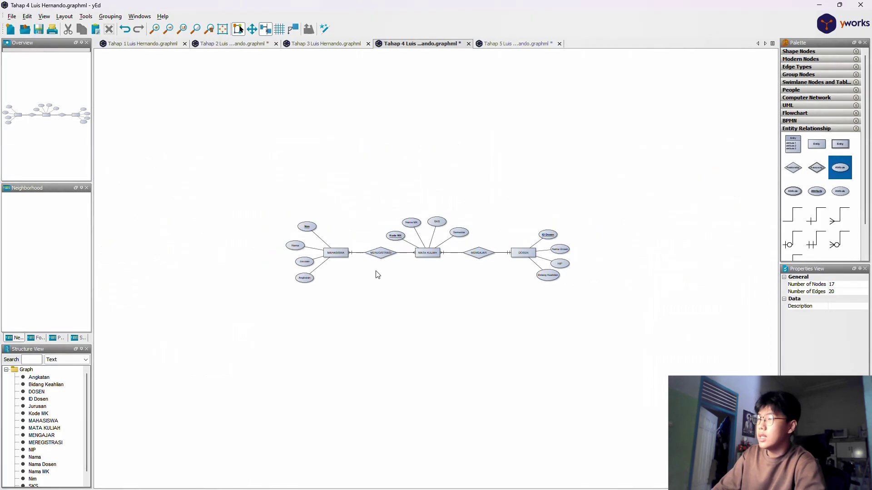
scroll(376, 272, up, 5)
click(263, 232)
click(390, 298)
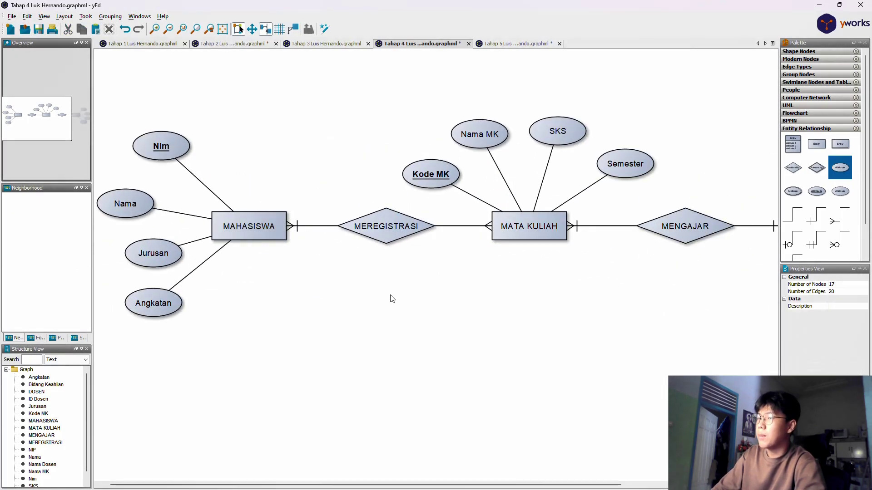
click(241, 228)
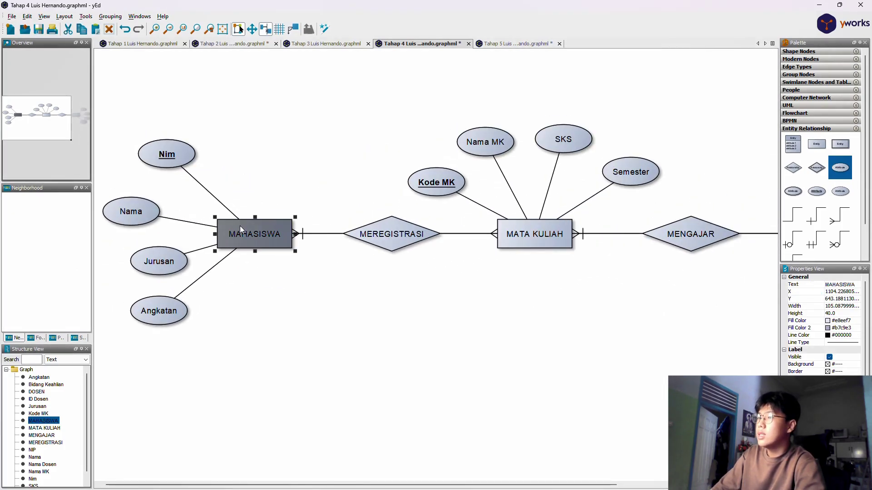
click(375, 232)
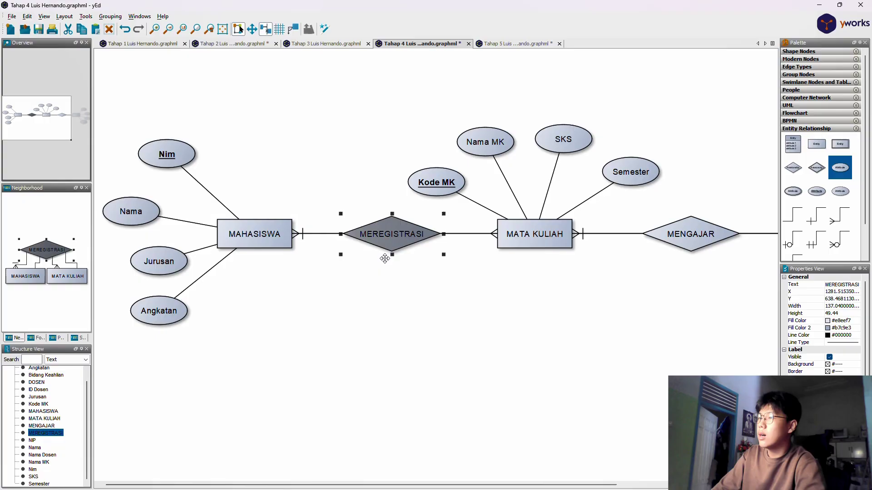
click(275, 242)
click(386, 234)
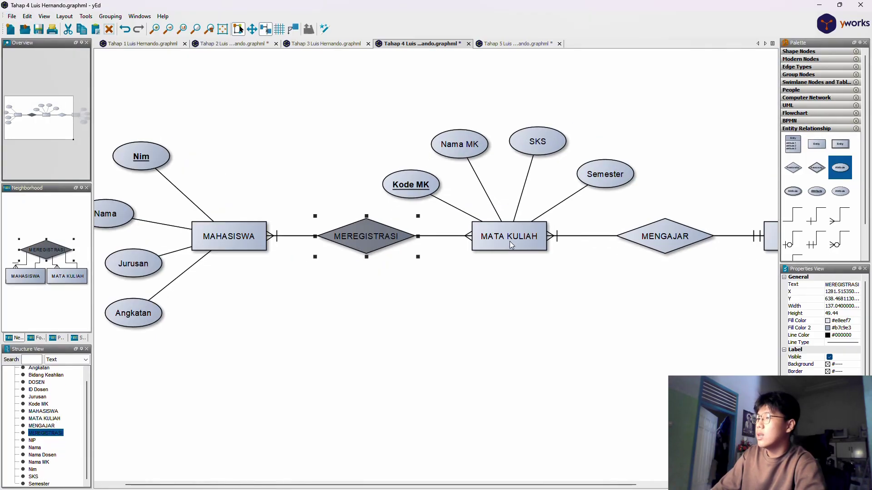
click(510, 241)
click(384, 290)
- Inspect the MATA KULIAH and DOSEN entities and the MENGAJAR relationship between them, and clear the selection
scroll(310, 268, down, 2)
scroll(629, 251, up, 3)
scroll(331, 254, down, 2)
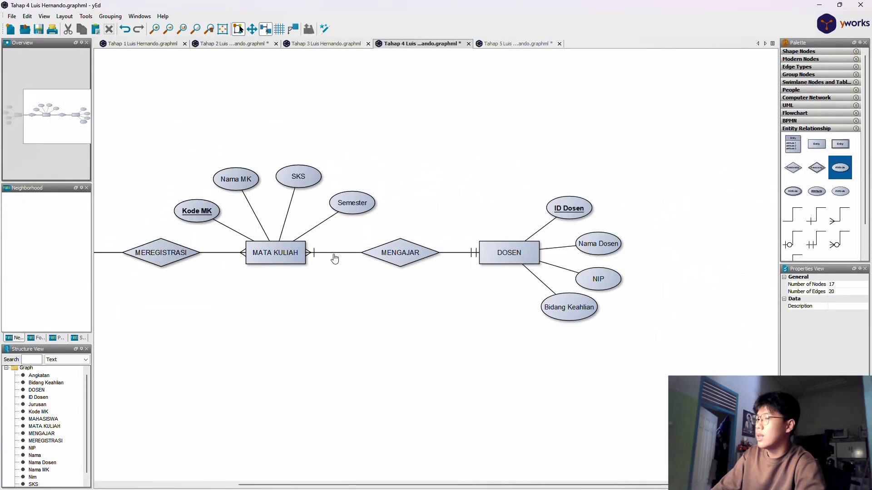
click(272, 250)
click(342, 330)
scroll(298, 277, up, 2)
click(277, 242)
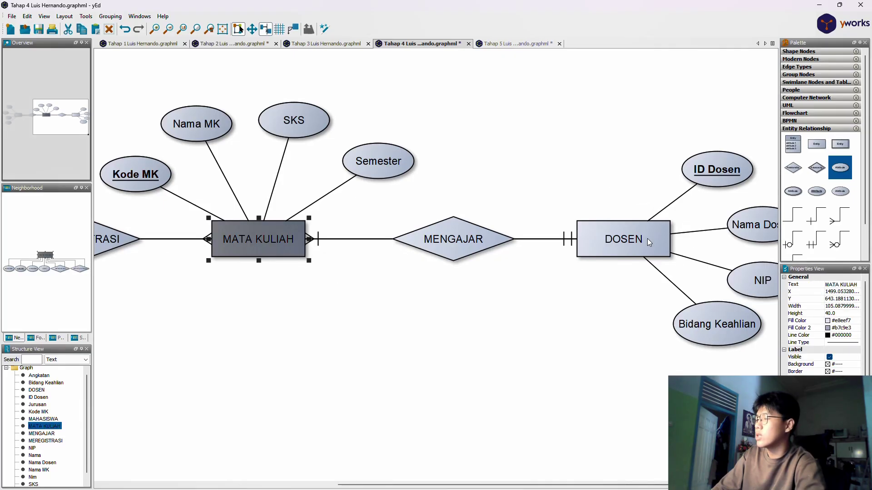
click(628, 240)
click(454, 238)
scroll(522, 234, down, 2)
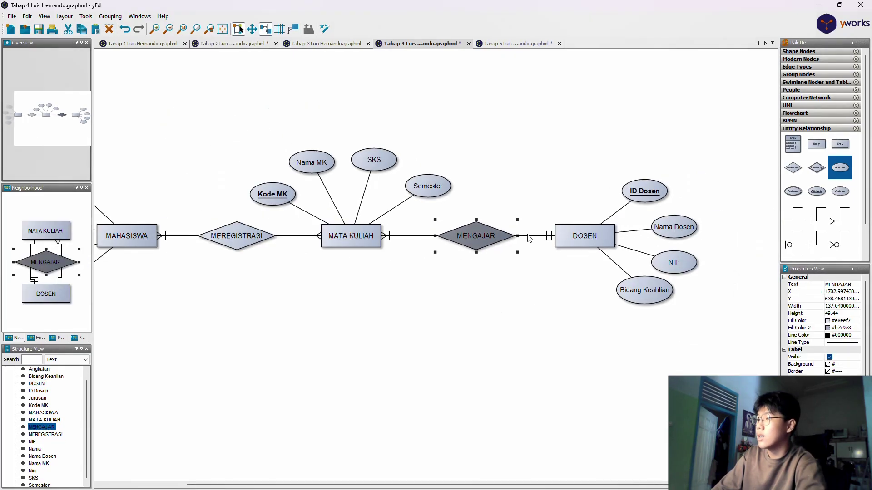
click(519, 299)
- Switch to Word and recheck the relation matrix and the Tahap 4 cardinality descriptions
key(alt+Tab)
scroll(436, 273, up, 5)
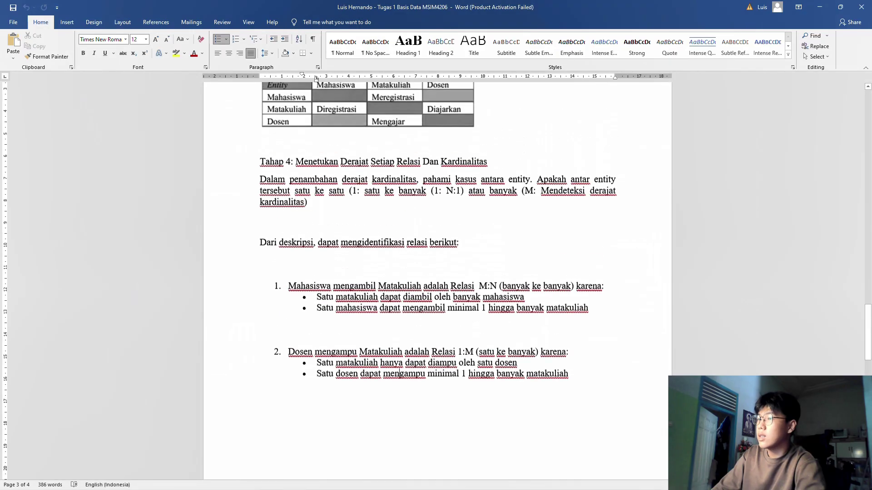
scroll(400, 417, down, 1)
key(alt)
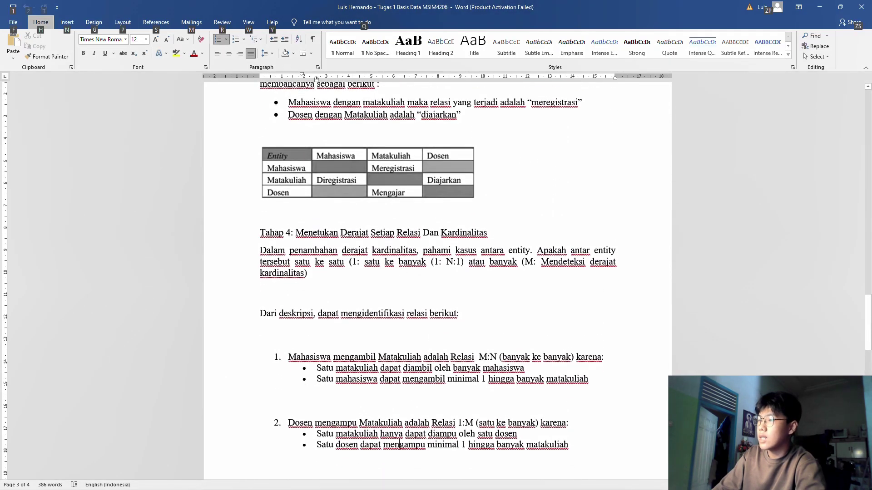
- Return to yEd and examine the cardinality connectors linking MAHASISWA and MATA KULIAH through MEREGISTRASI
key(alt+Tab)
scroll(220, 252, up, 3)
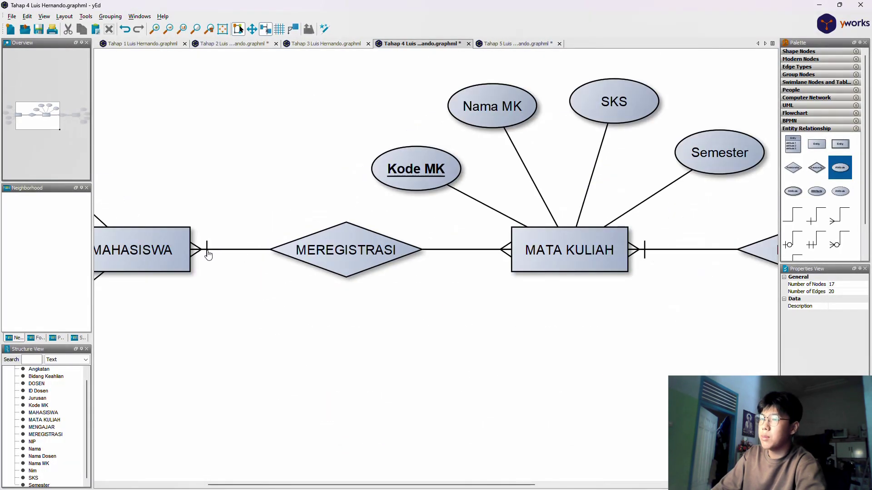
click(208, 250)
scroll(222, 290, down, 3)
click(162, 270)
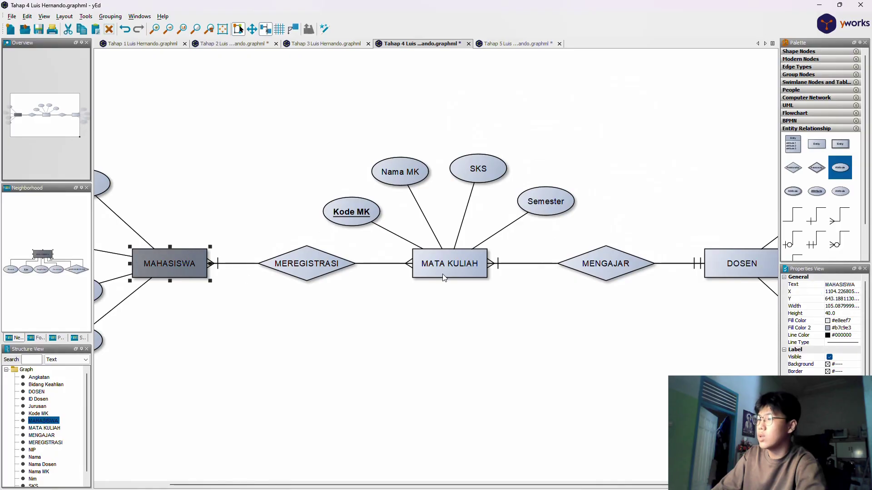
click(448, 268)
click(249, 274)
click(238, 263)
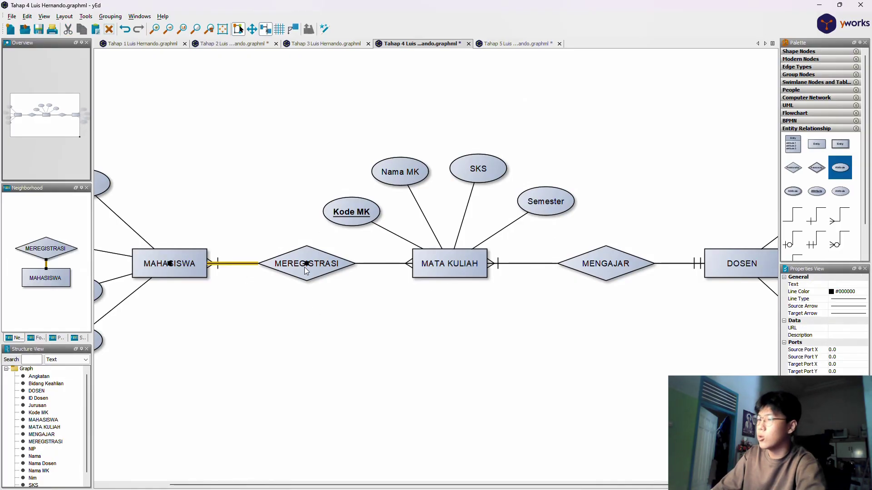
click(394, 265)
click(434, 306)
- Examine the MATA KULIAH and DOSEN entities and the cardinality connectors on both sides of MENGAJAR
scroll(435, 306, down, 3)
scroll(341, 255, up, 4)
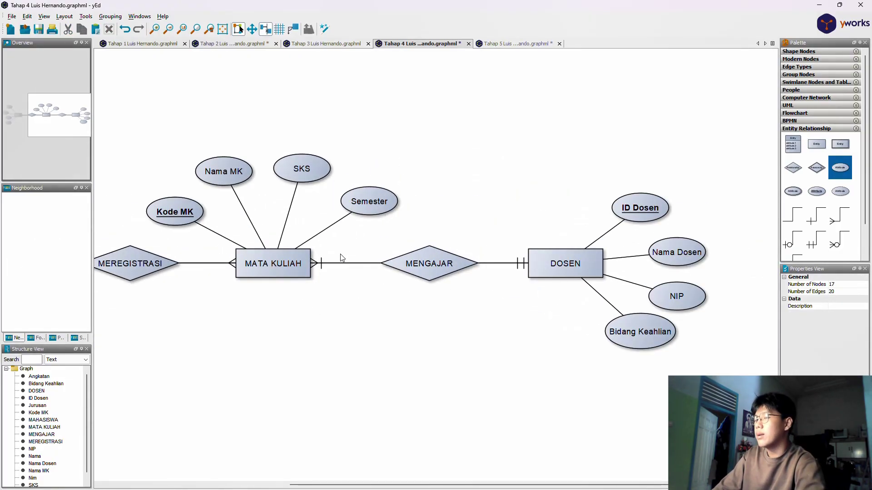
click(269, 273)
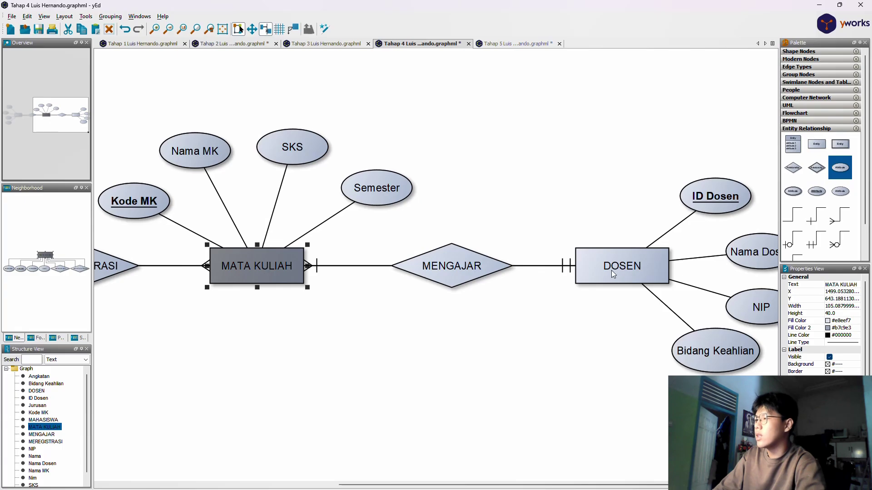
click(634, 264)
click(329, 267)
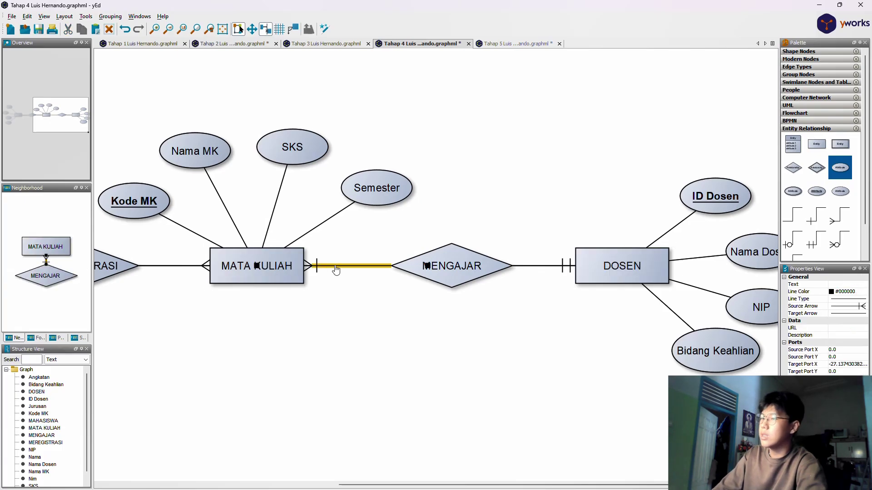
click(555, 271)
click(546, 312)
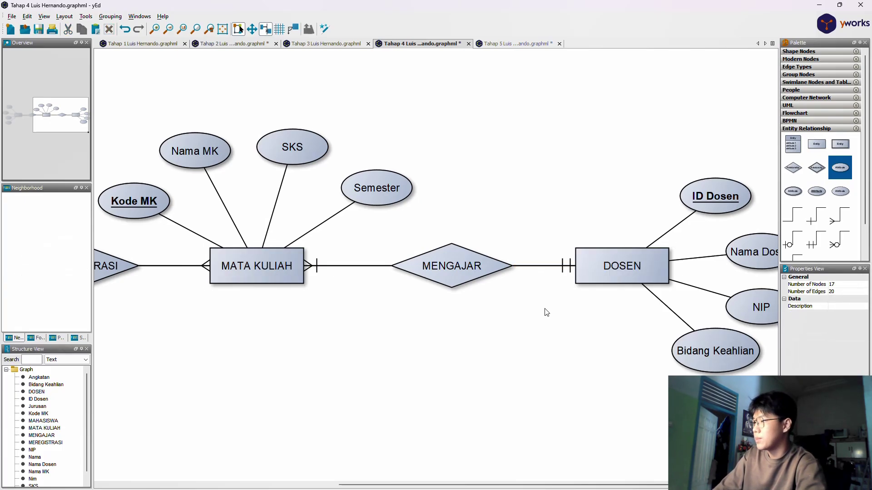
- Recheck the two connectors attached to MENGAJAR, clear the selection and survey the Tahap 4 diagram as a whole
click(358, 269)
click(564, 271)
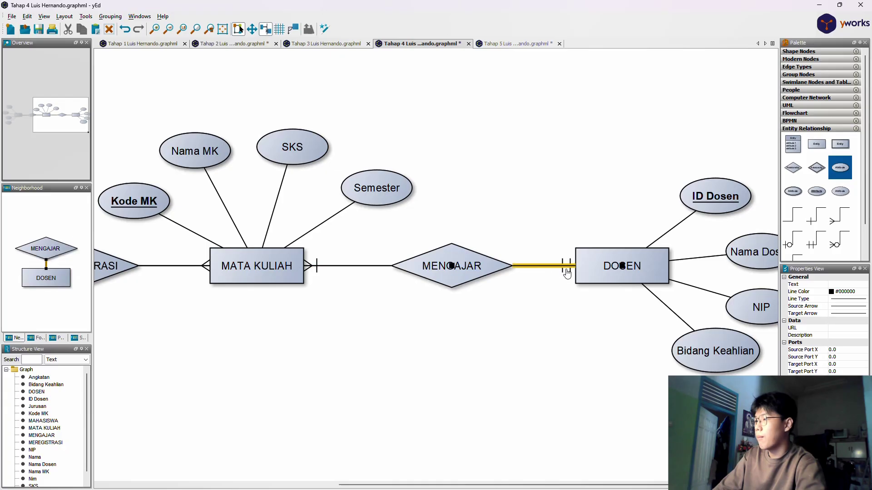
click(539, 328)
scroll(137, 208, down, 4)
scroll(329, 208, up, 2)
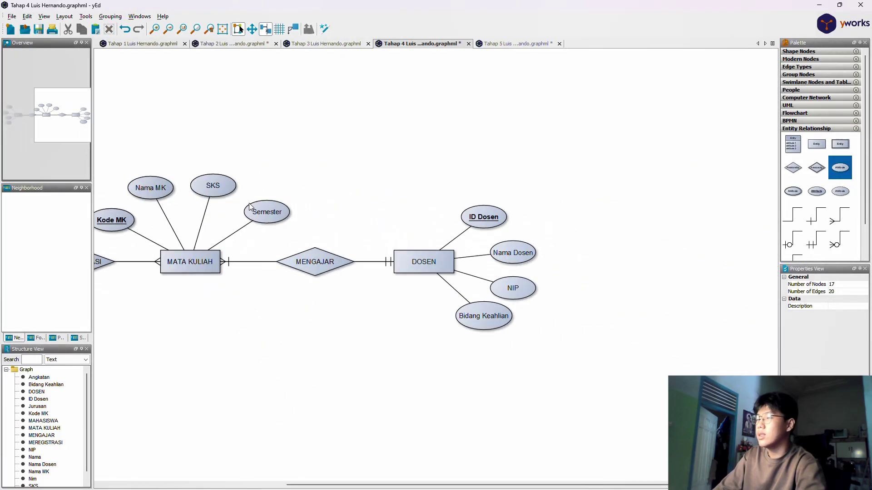
scroll(370, 223, down, 4)
scroll(370, 223, up, 4)
scroll(417, 181, down, 4)
scroll(432, 192, up, 3)
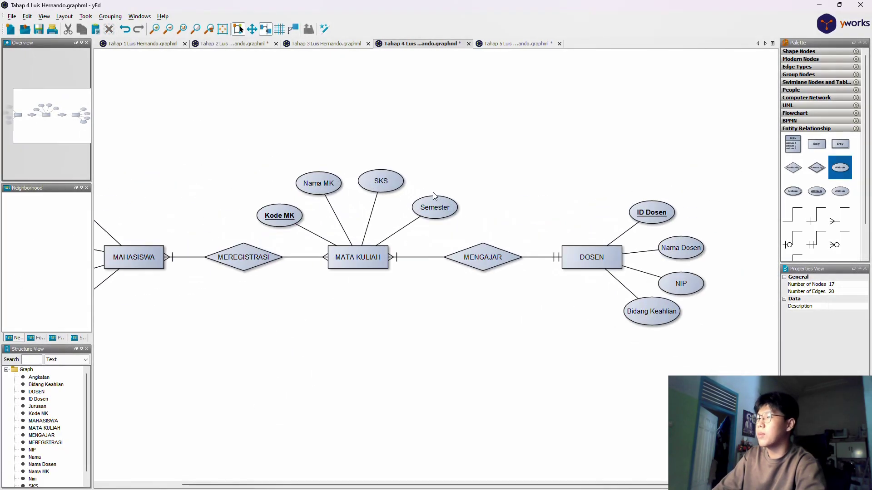
- Switch to Word and read the Tahap 5: Melengkapi Himpunan Entitas section that follows the Tahap 4 descriptions
key(alt+Tab)
scroll(436, 196, up, 4)
scroll(440, 229, down, 2)
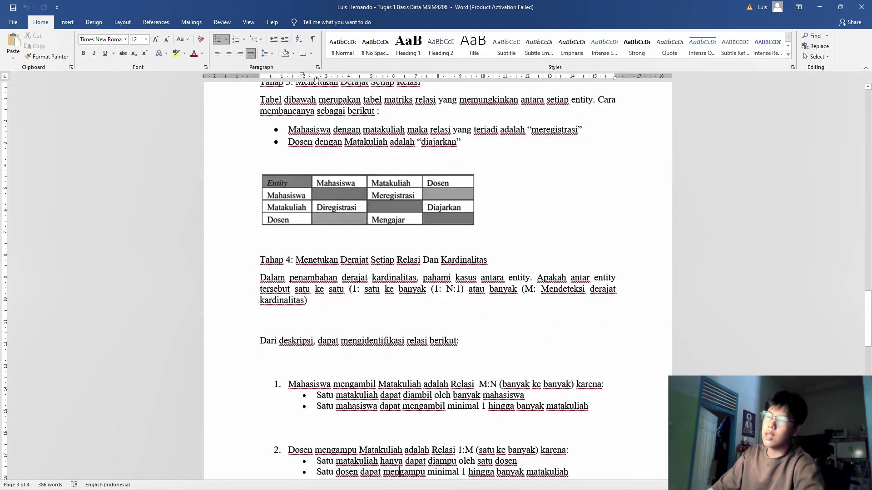
scroll(436, 272, down, 12)
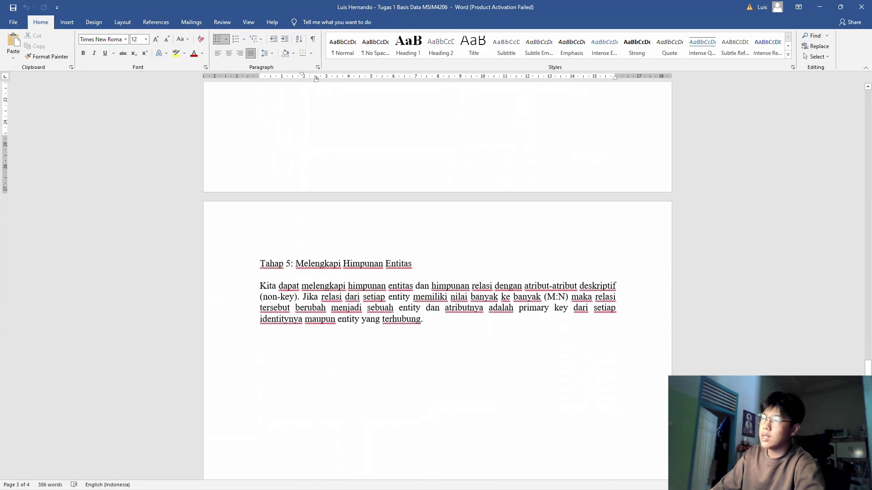
scroll(436, 272, up, 1)
scroll(436, 272, up, 2)
scroll(436, 272, down, 1)
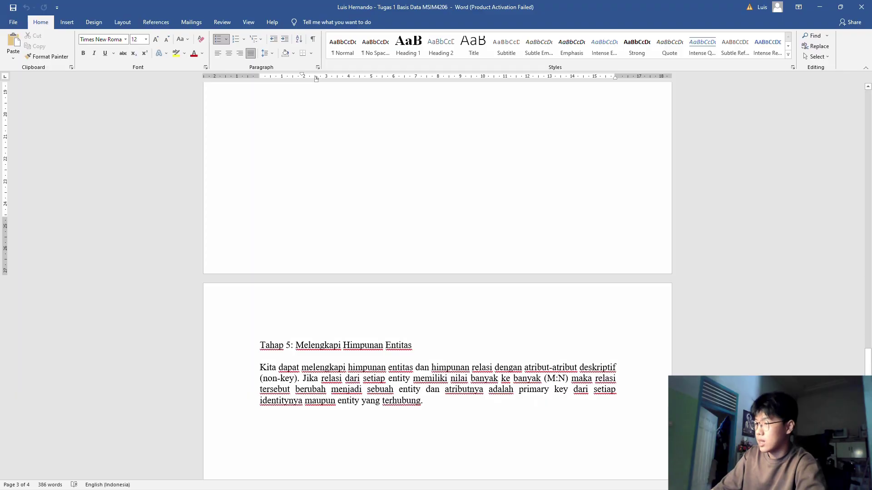
click(412, 345)
scroll(436, 272, down, 3)
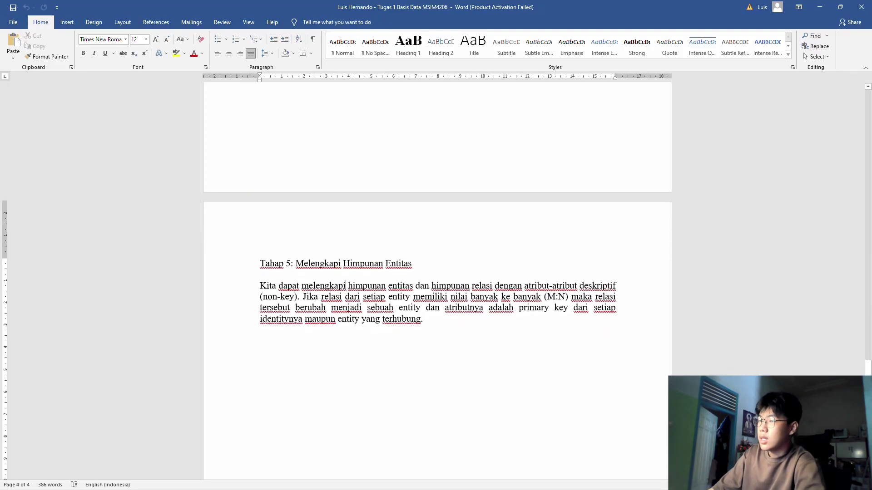
click(307, 286)
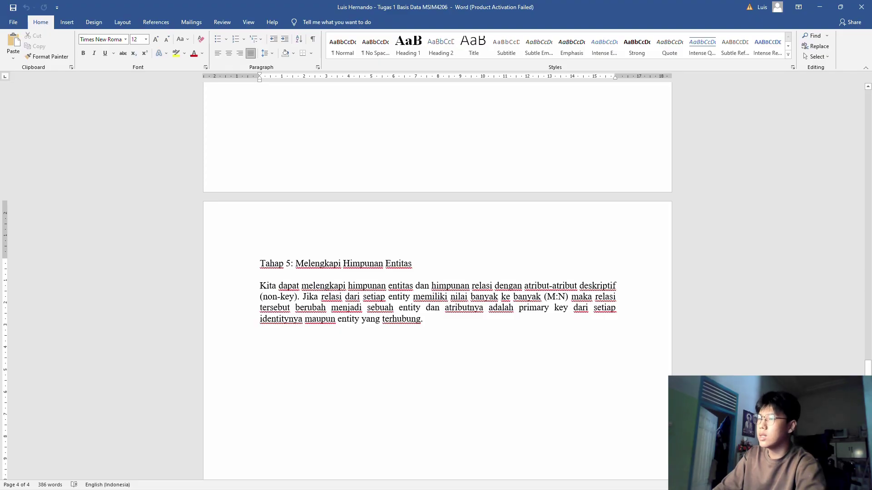
- Switch to yEd, open the Tahap 5 diagram and examine the REGISTRASI MK relation between MEREGISTRASI and DIREGISTRASI
key(alt)
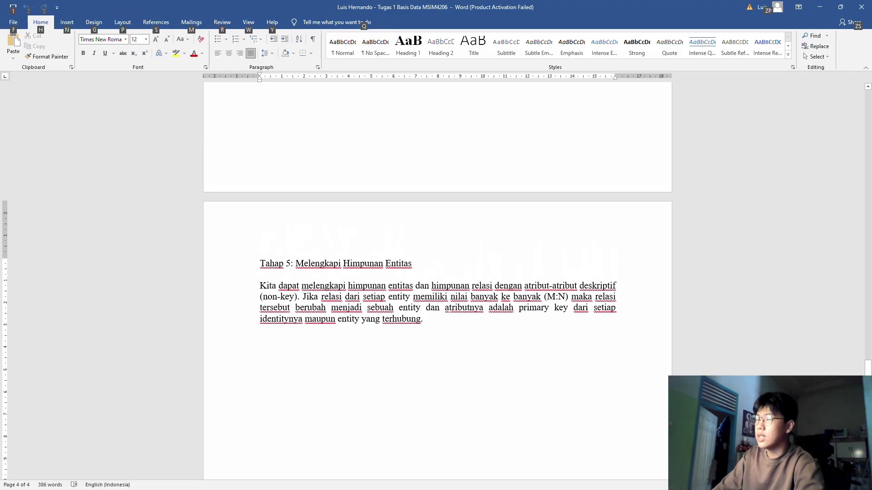
key(alt+Tab)
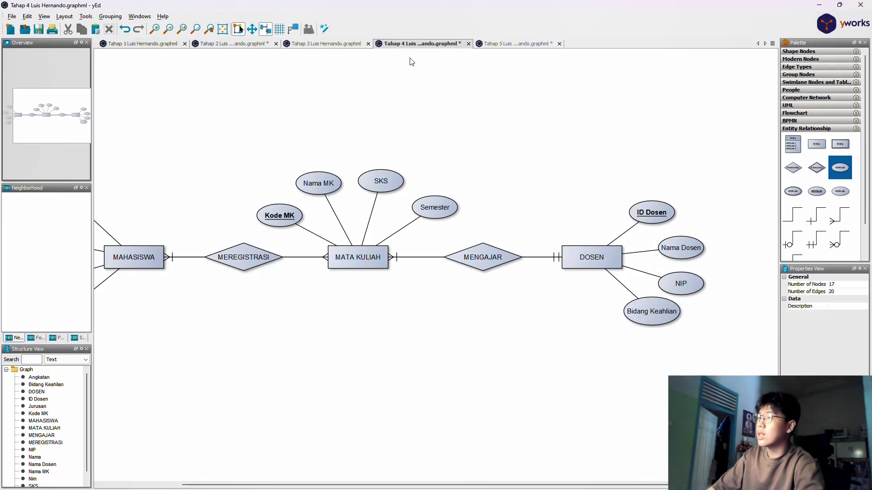
click(514, 46)
scroll(531, 294, down, 2)
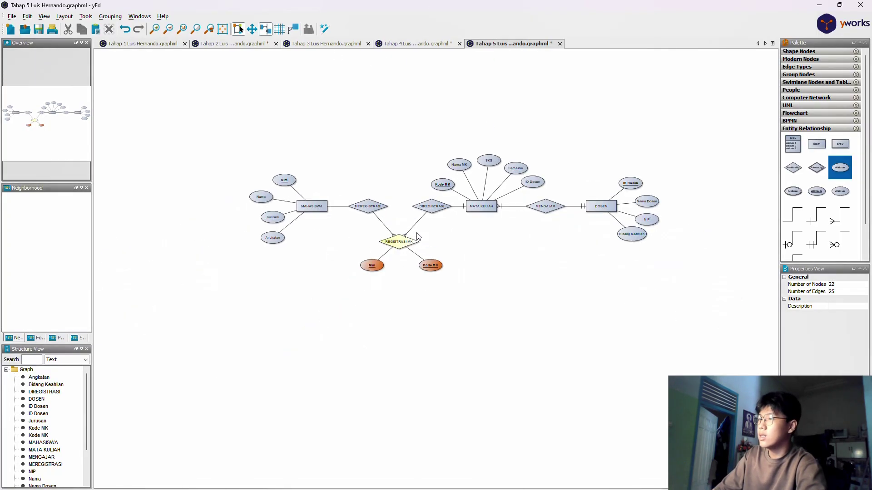
scroll(532, 295, up, 2)
scroll(398, 255, down, 3)
scroll(398, 254, up, 5)
scroll(492, 243, down, 4)
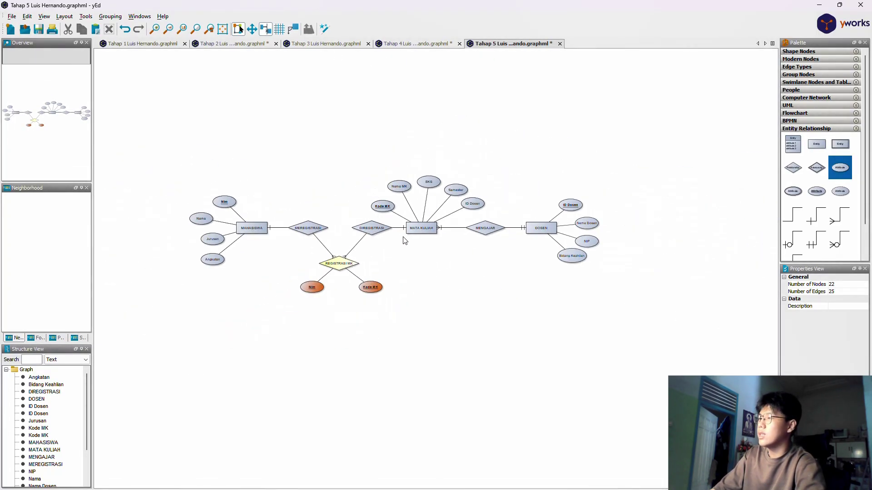
scroll(402, 254, up, 6)
scroll(403, 254, down, 2)
scroll(395, 257, up, 1)
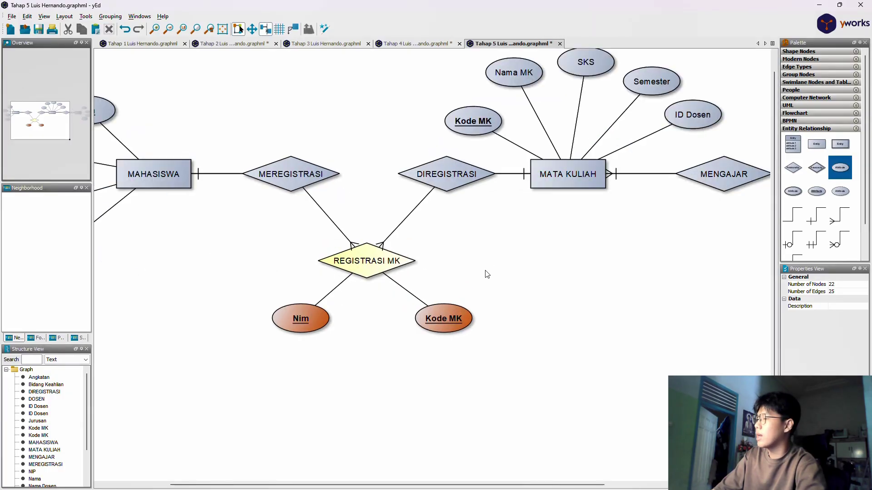
- Survey the whole Tahap 5 diagram from MAHASISWA through MATA KULIAH to DOSEN
scroll(568, 245, down, 2)
scroll(431, 233, down, 1)
scroll(550, 248, down, 2)
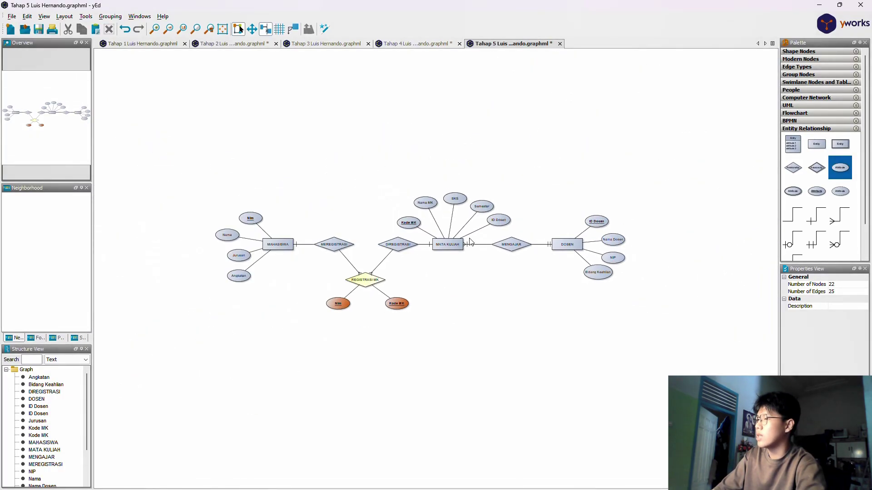
scroll(463, 248, up, 2)
scroll(415, 259, up, 1)
scroll(414, 250, down, 1)
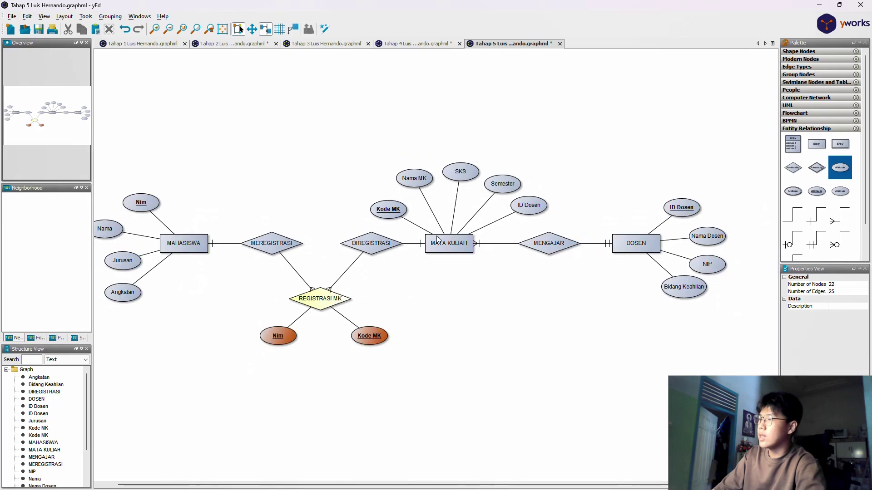
scroll(430, 246, up, 1)
scroll(428, 253, down, 1)
- Return to Word and recheck the Tahap 5 sentence about using the primary keys of the connected entities as attributes
key(alt+Tab)
scroll(430, 255, down, 1)
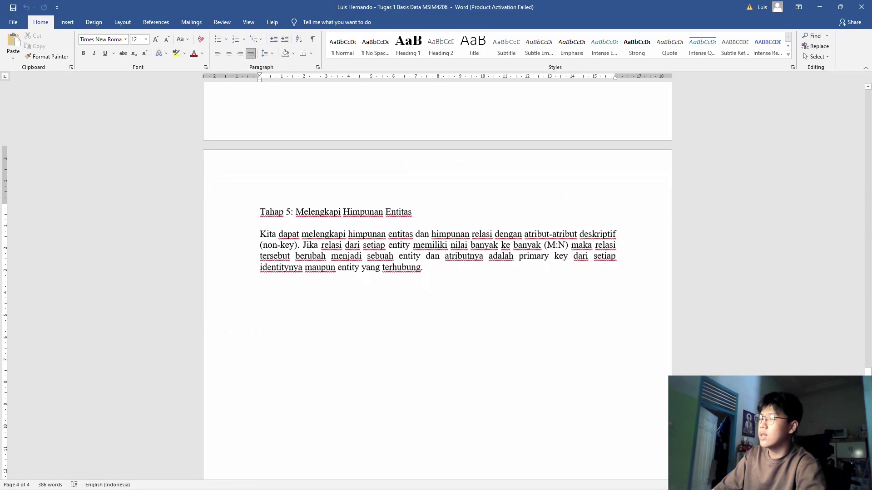
scroll(429, 255, up, 1)
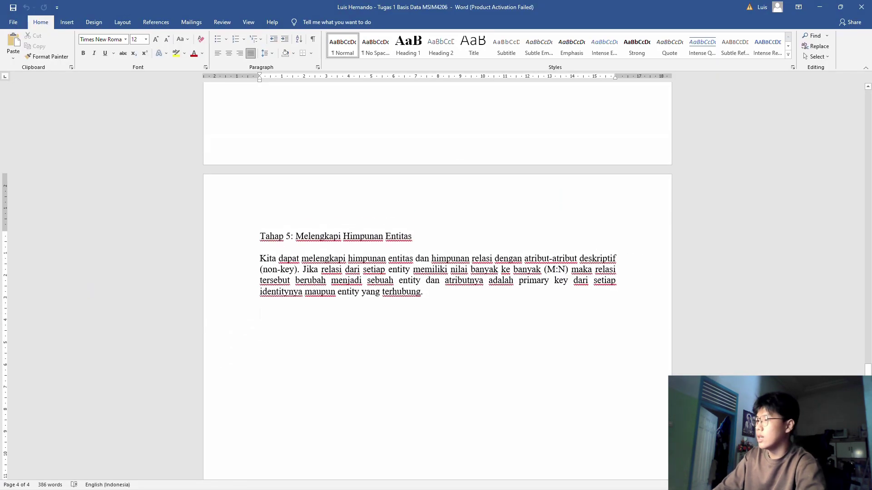
drag(519, 280, 260, 314)
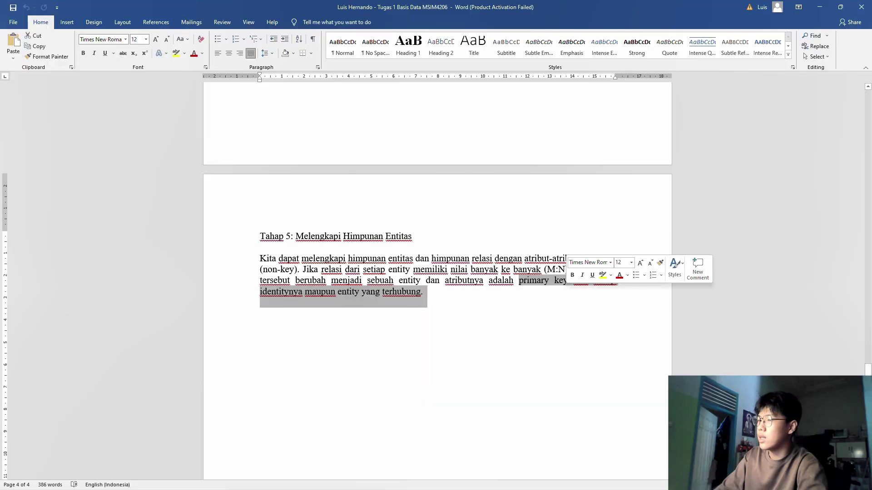
scroll(387, 299, up, 1)
click(259, 341)
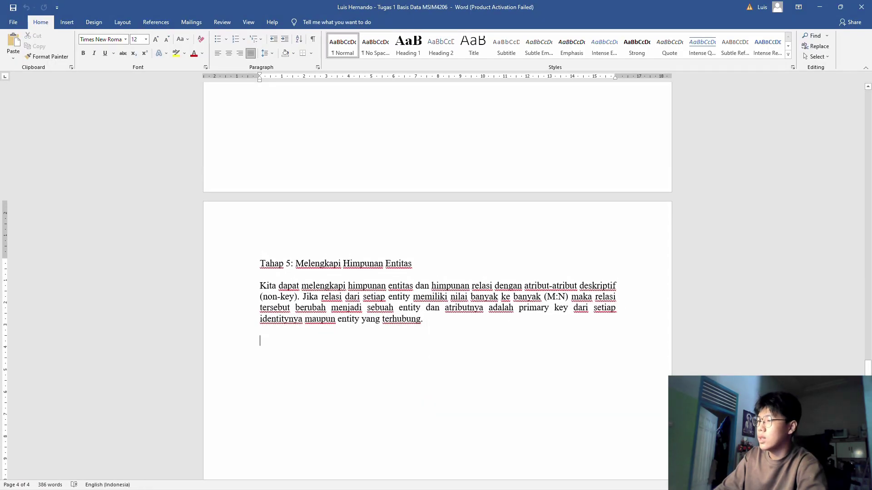
- Switch back to yEd and inspect the yellow REGISTRASI MK node with its incoming connectors
key(alt+Tab)
scroll(427, 257, up, 6)
scroll(427, 257, down, 5)
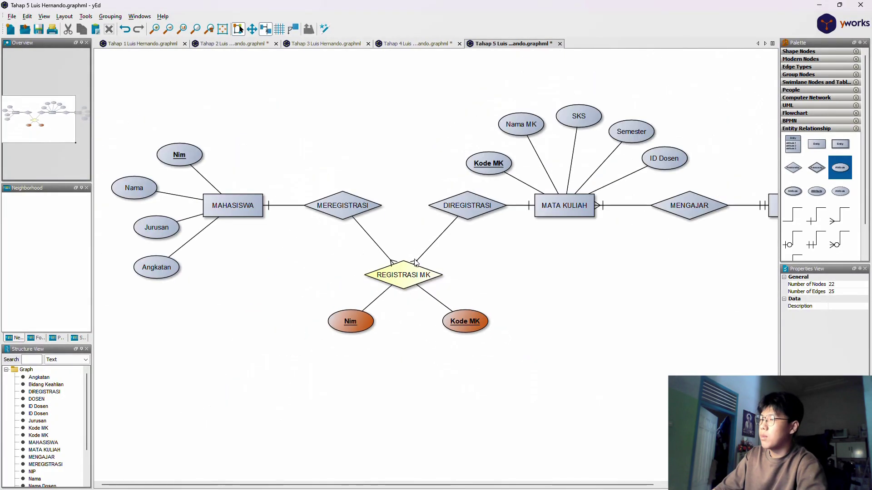
scroll(427, 257, up, 2)
click(431, 275)
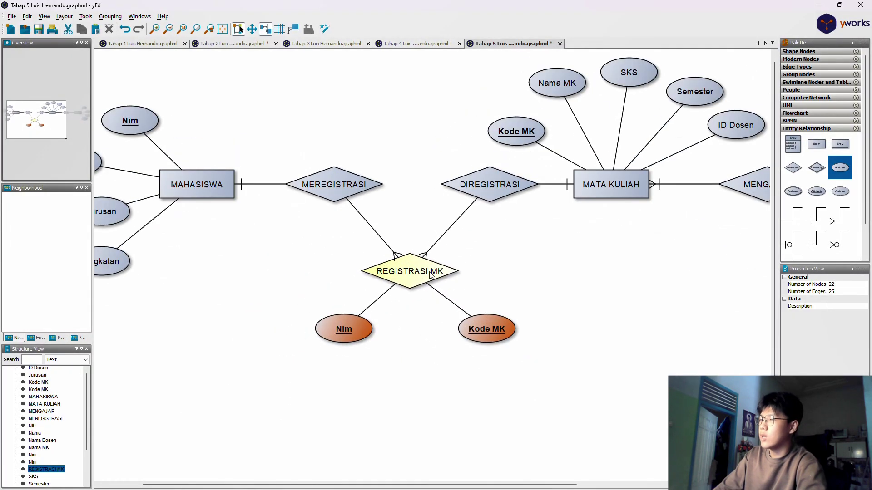
click(526, 275)
scroll(510, 278, down, 4)
scroll(519, 279, up, 5)
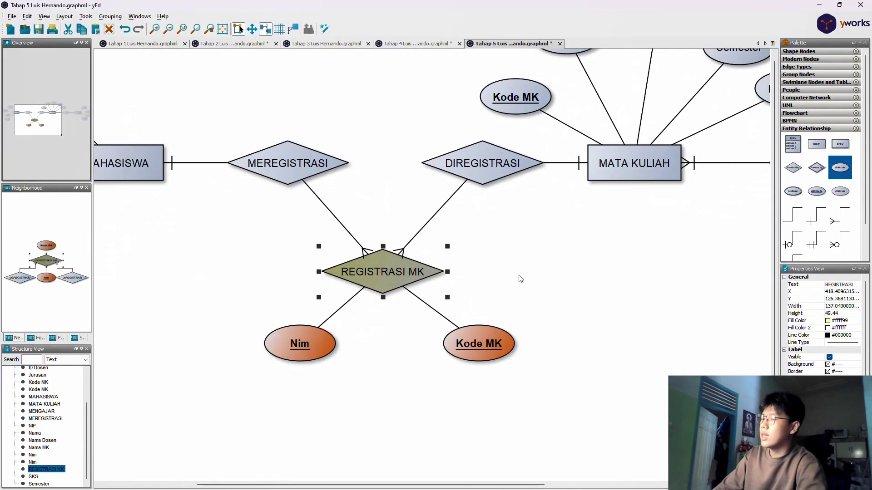
- Inspect the orange Nim and Kode MK key attributes attached to REGISTRASI MK
click(501, 304)
scroll(345, 336, up, 1)
click(304, 356)
scroll(369, 318, down, 4)
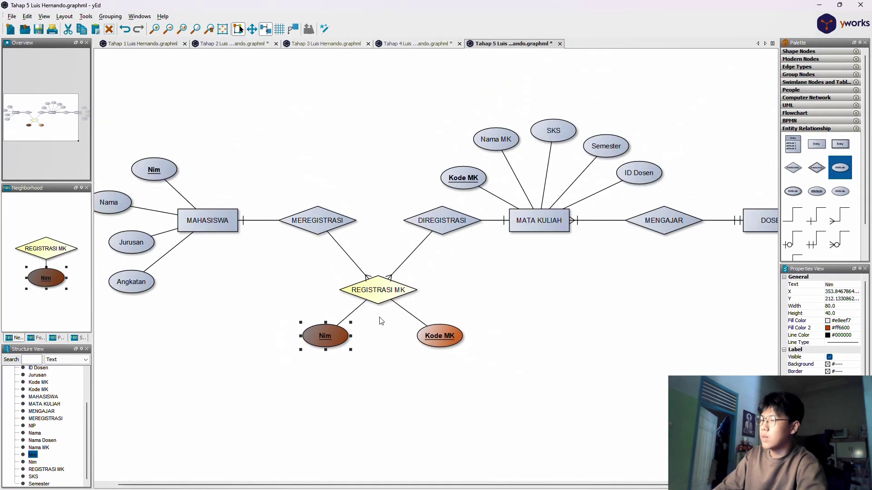
scroll(454, 302, up, 1)
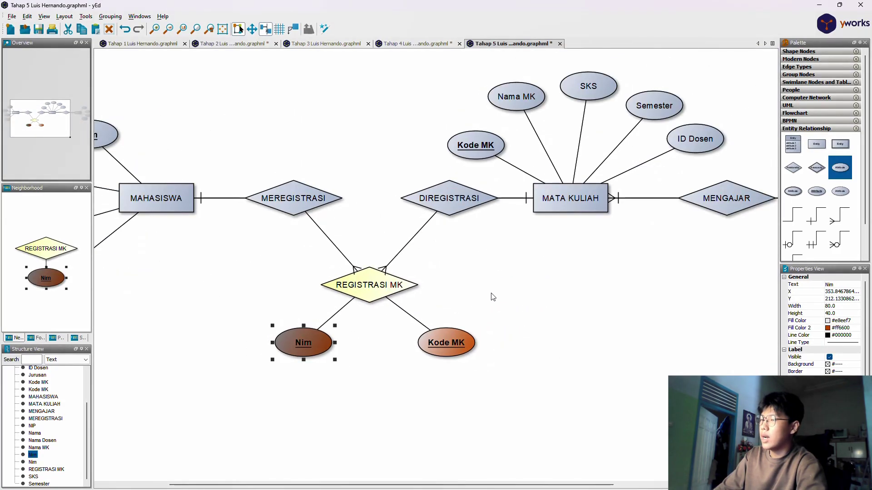
click(466, 348)
click(479, 350)
click(301, 341)
scroll(301, 340, down, 4)
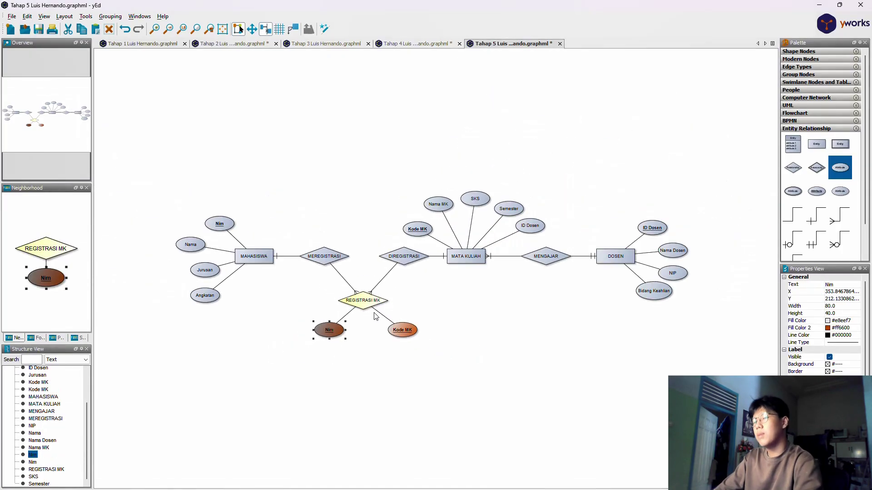
scroll(306, 315, up, 1)
scroll(306, 315, up, 3)
scroll(363, 303, down, 2)
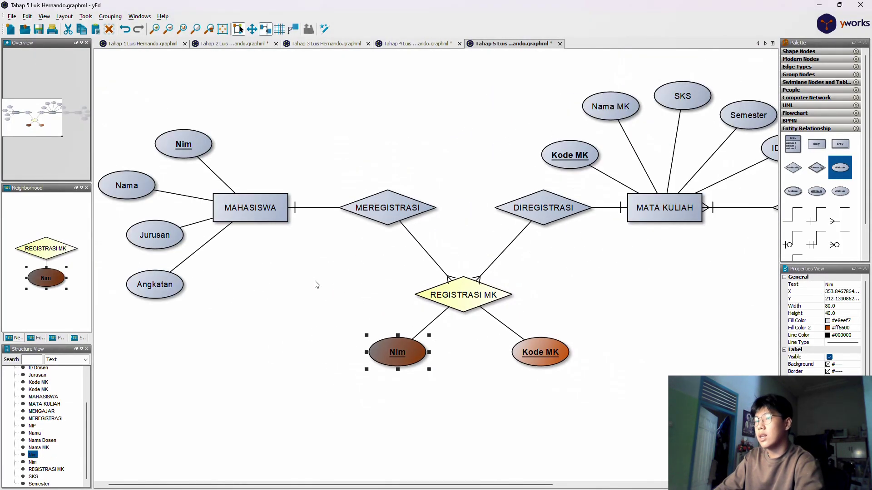
- Compare the Nim key attribute of MAHASISWA with the orange Nim attribute of REGISTRASI MK
click(284, 244)
click(268, 213)
click(190, 149)
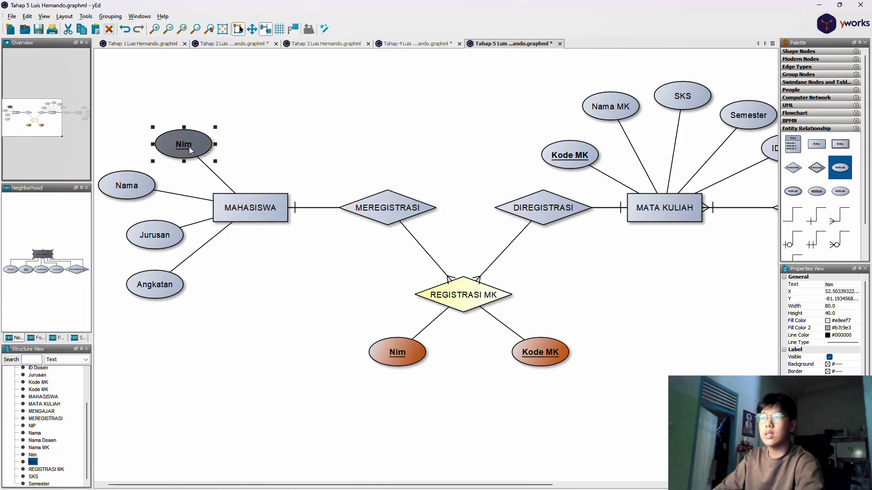
click(254, 216)
click(196, 146)
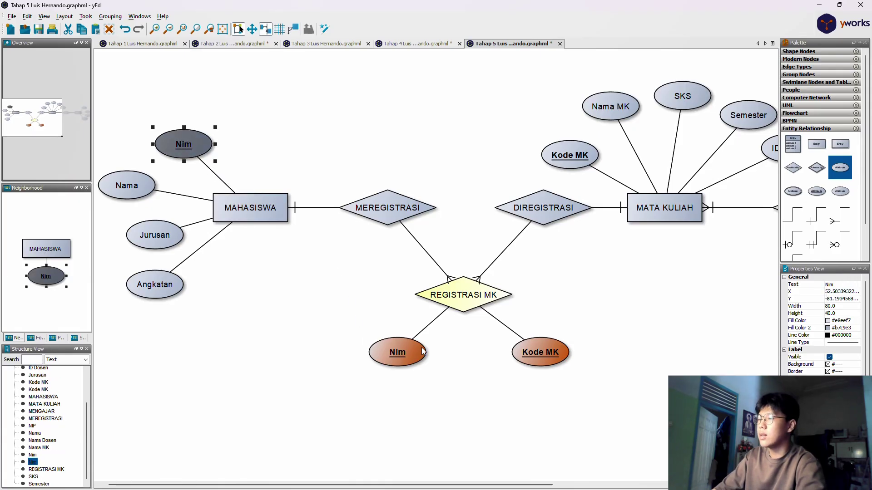
click(407, 358)
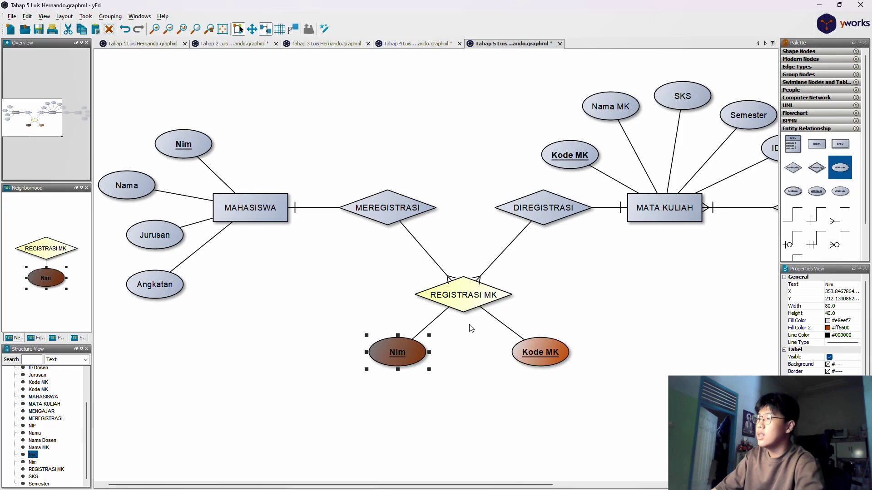
- Clear the Nim selection and inspect the orange Kode MK attribute of REGISTRASI MK
scroll(499, 317, down, 2)
scroll(522, 306, up, 3)
click(454, 347)
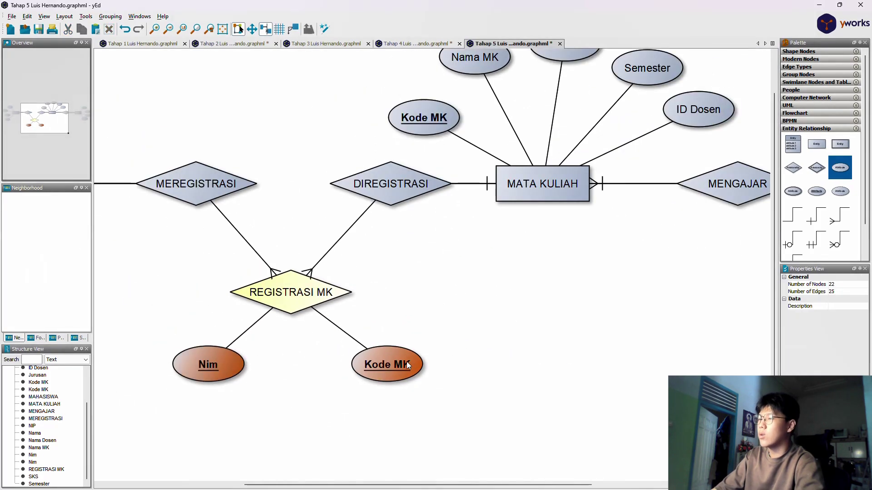
click(397, 368)
scroll(409, 318, down, 3)
scroll(406, 276, up, 3)
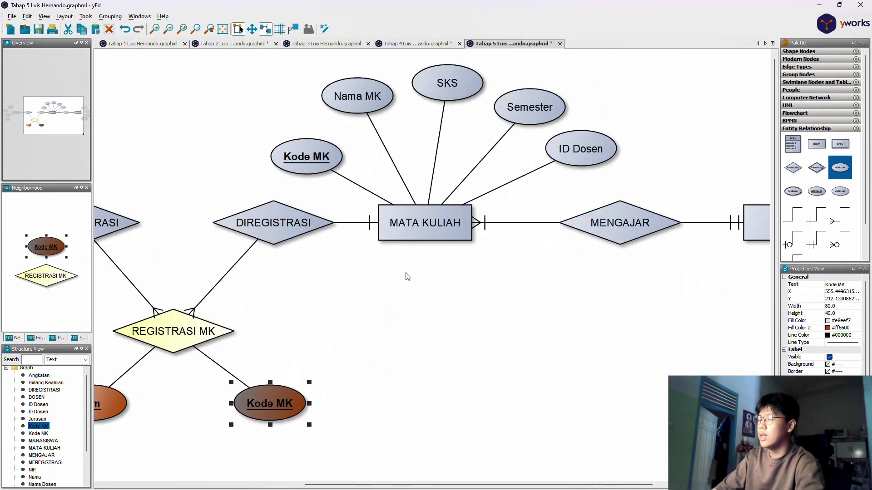
- Inspect the MATA KULIAH entity and its own Kode MK key attribute as the source of the orange Kode MK
click(434, 224)
scroll(364, 210, up, 1)
click(299, 138)
scroll(336, 155, down, 3)
click(429, 207)
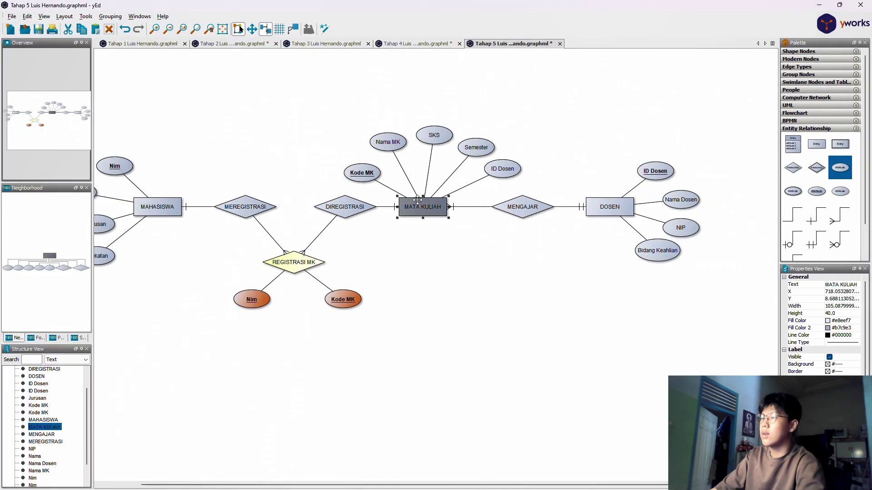
scroll(351, 175, up, 3)
scroll(332, 154, down, 2)
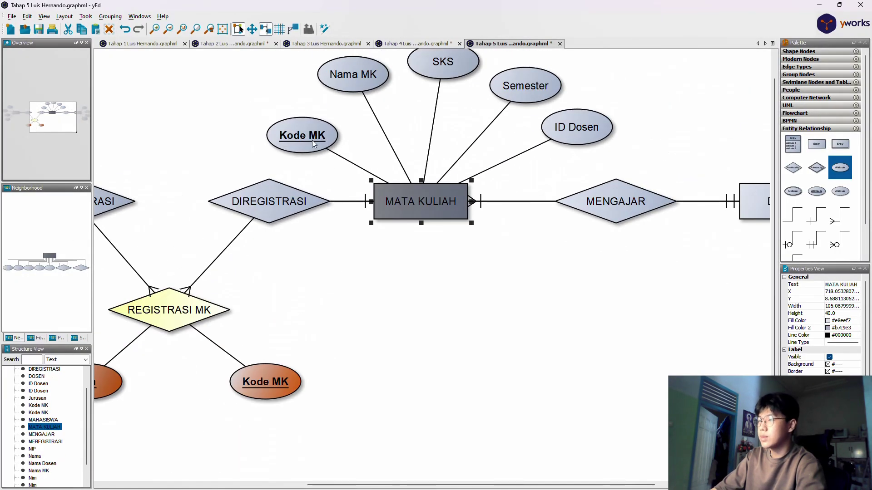
scroll(332, 153, up, 1)
click(285, 126)
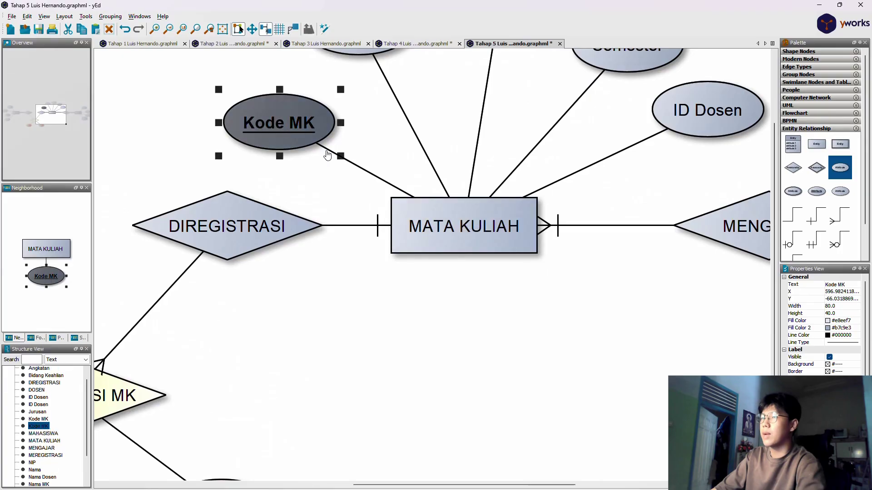
- Clear the selection and review the complete Tahap 5 diagram, including the MENGAJAR and DOSEN side
scroll(326, 151, down, 3)
click(362, 249)
scroll(547, 292, up, 1)
scroll(547, 292, down, 1)
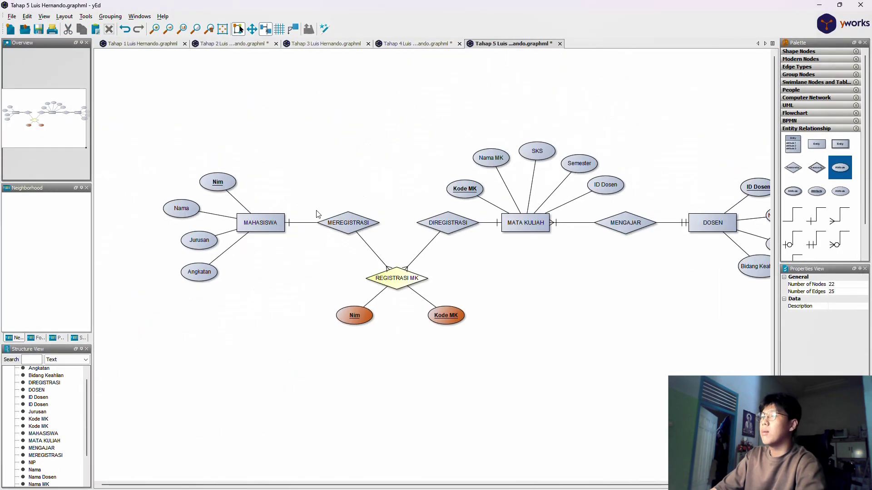
scroll(237, 207, down, 1)
scroll(597, 218, up, 1)
scroll(596, 218, down, 1)
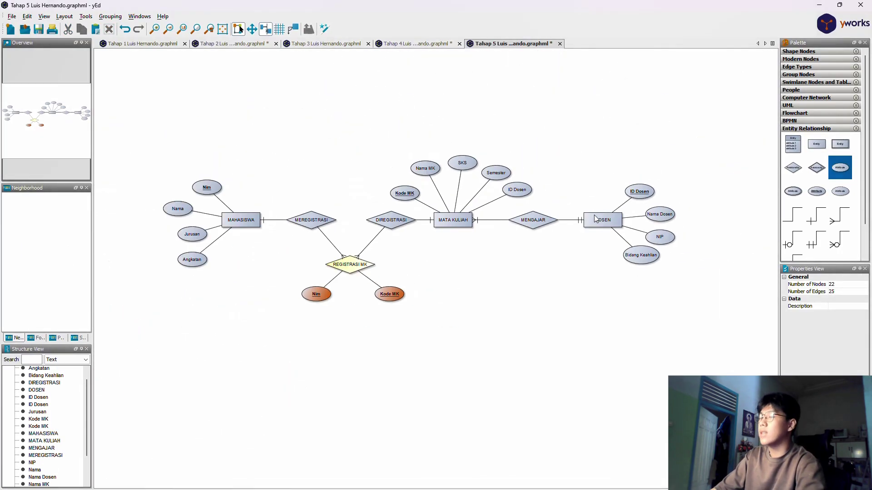
scroll(491, 166, up, 1)
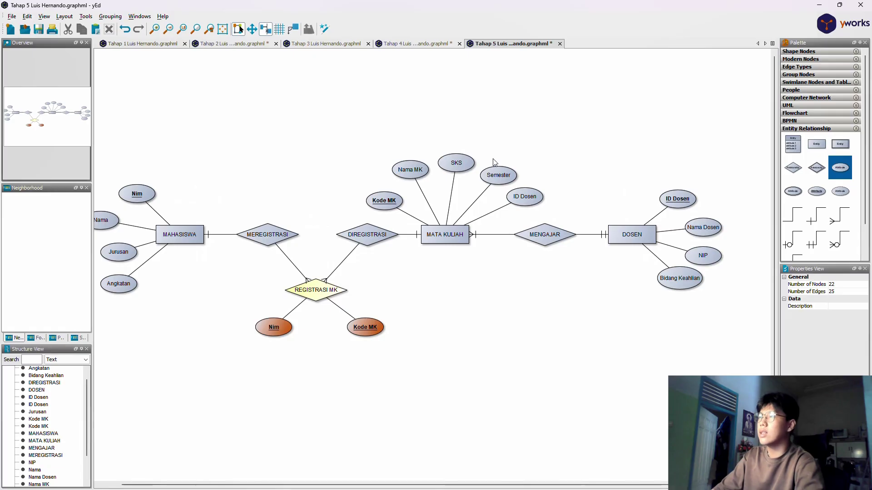
scroll(497, 160, down, 1)
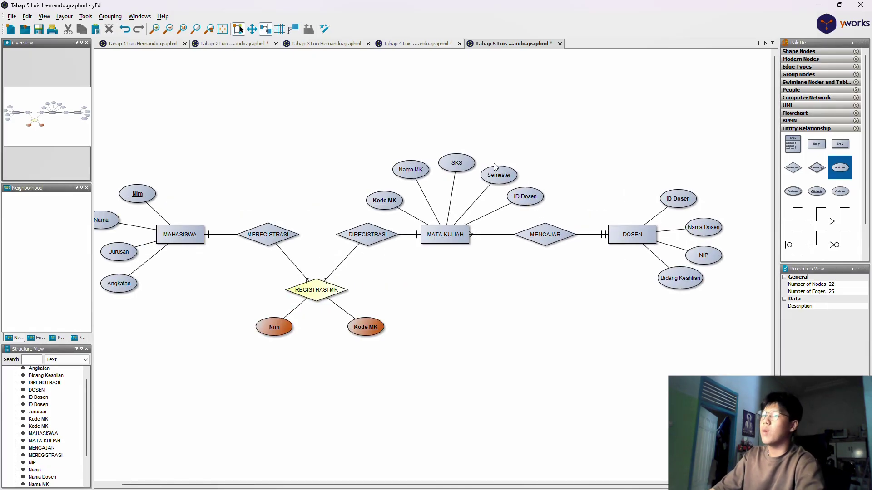
- Switch to Word and go back to the beginning of the assignment document
key(alt+Tab)
scroll(826, 342, up, 10)
scroll(827, 341, up, 20)
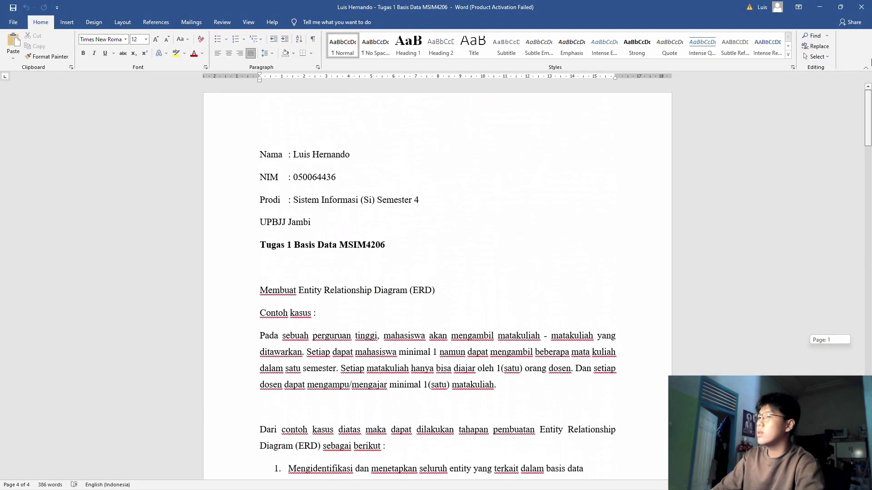